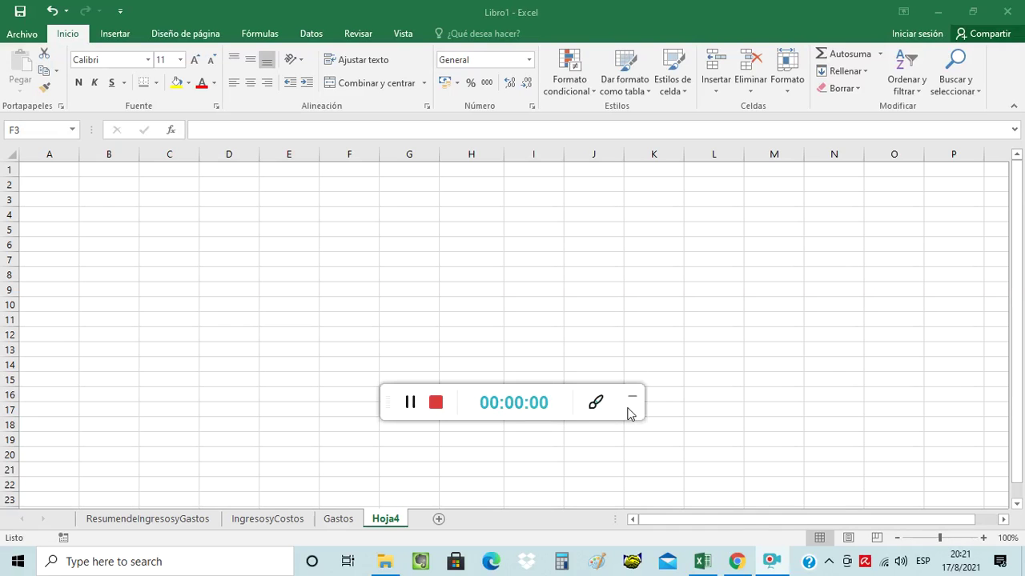
- Enter the title 'Punto de Equilibrio' in cell F3 of Hoja4, then move down to F5
click(635, 403)
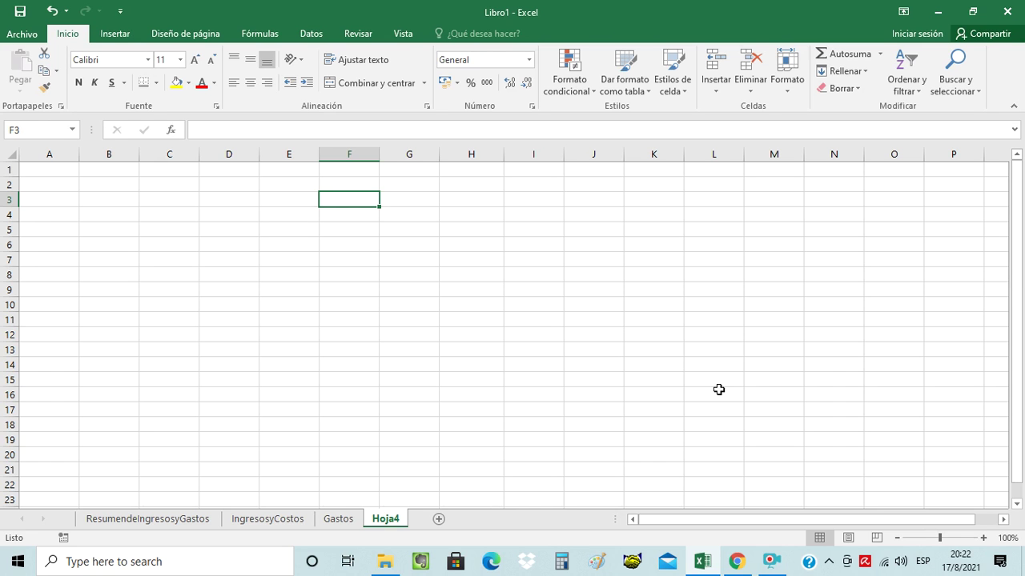
text(Punto )
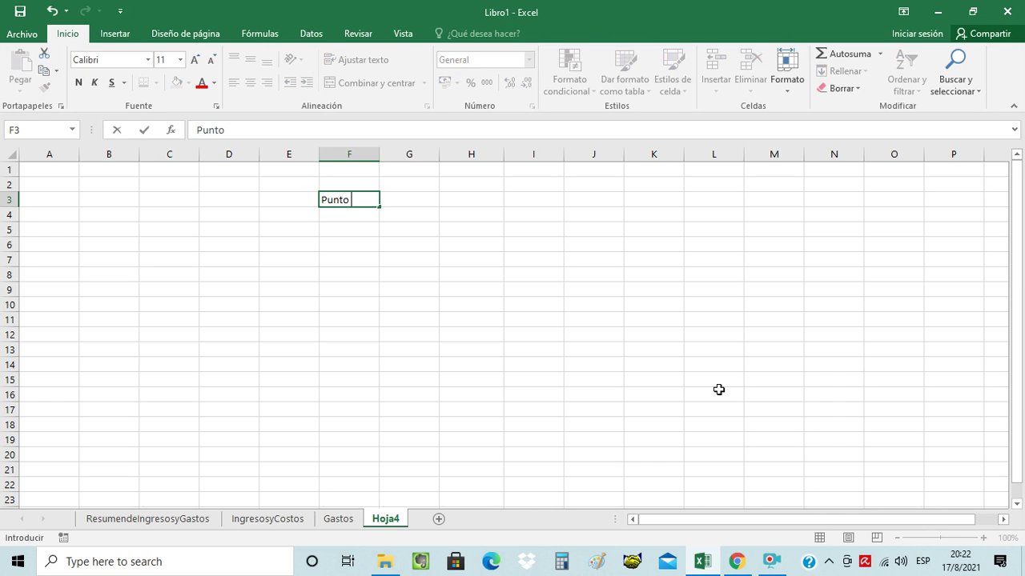
text(de Equilibrio)
key(Tab)
key(Return)
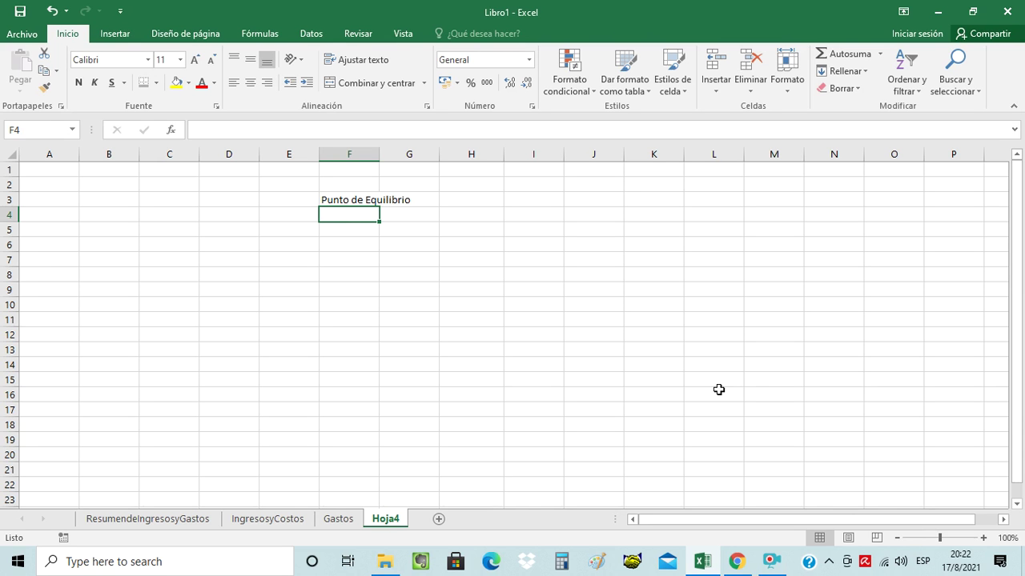
key(Return)
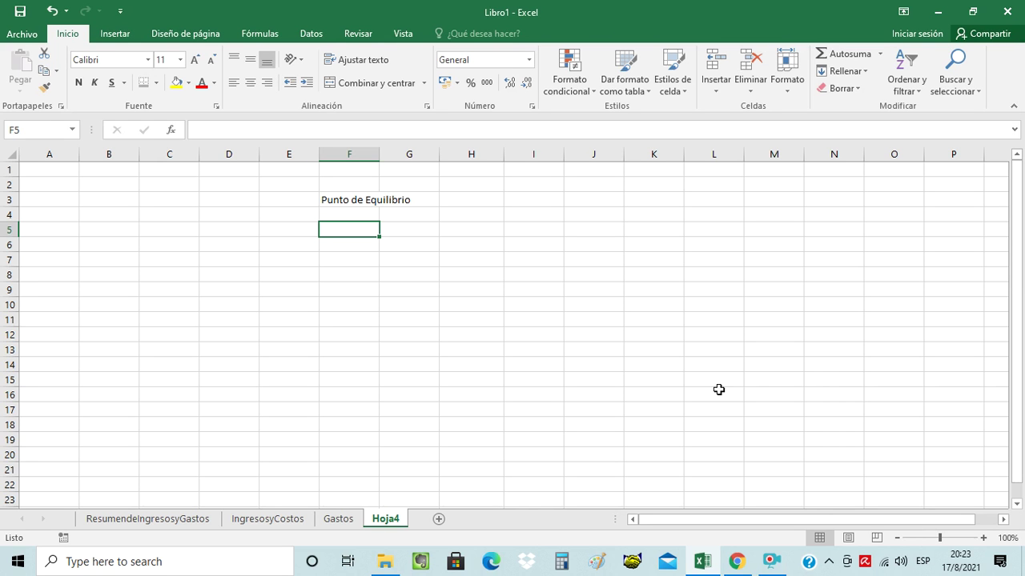
- Enter the label Gastos Fijos in F5 with the value 50000 in H5
text(Gastos Fijos)
key(Tab)
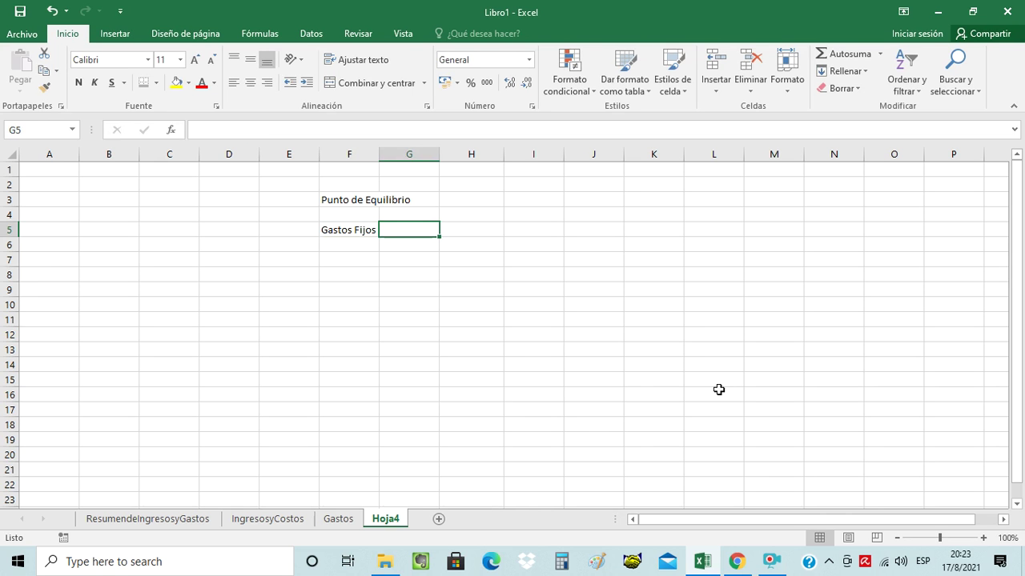
key(Tab)
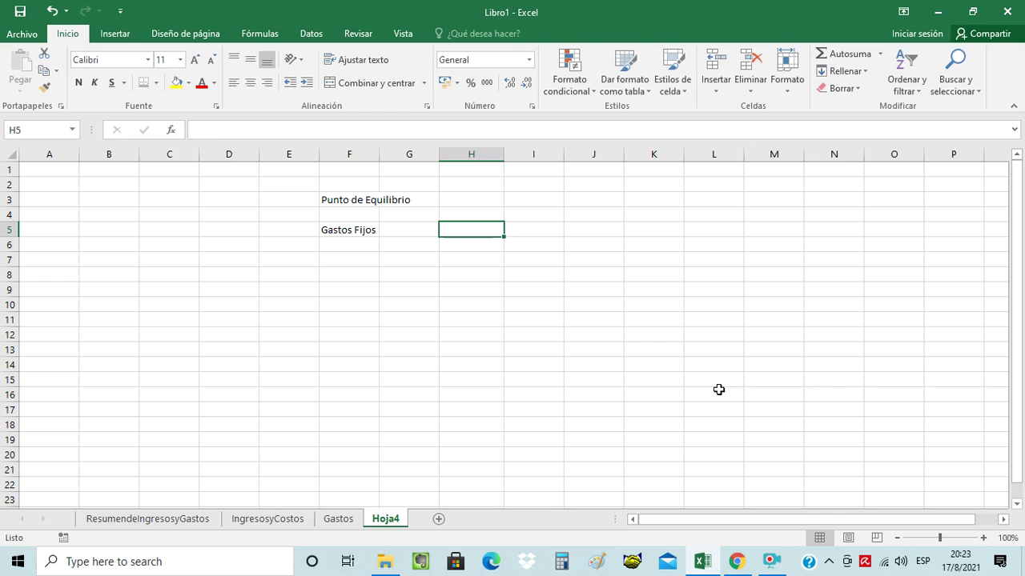
text(50000)
key(Tab)
key(Left)
key(Left)
key(Left)
key(Down)
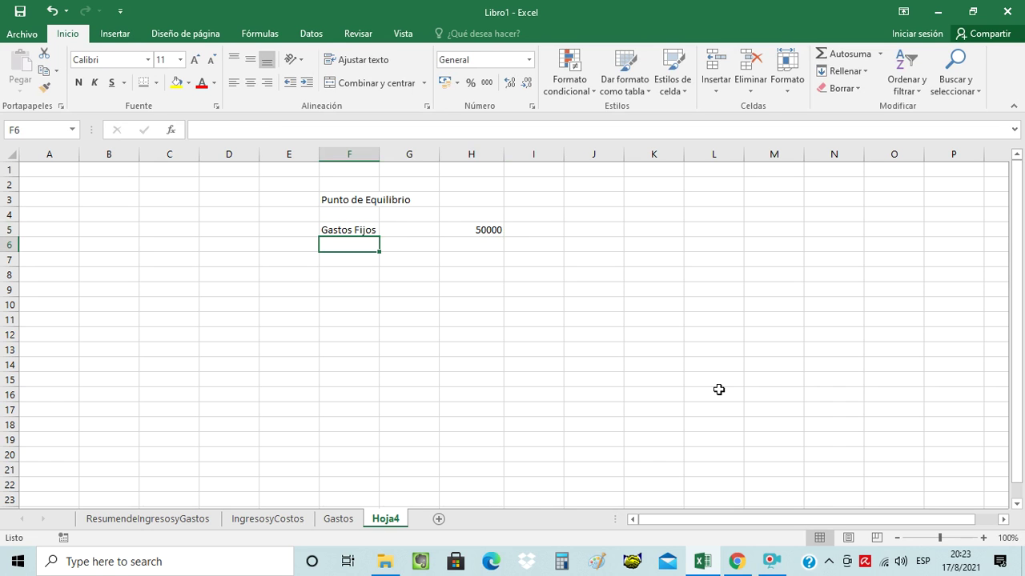
- Enter the label Precio de Venta in F6 with the value 300 in H6
text(Precio de Venta)
key(Right)
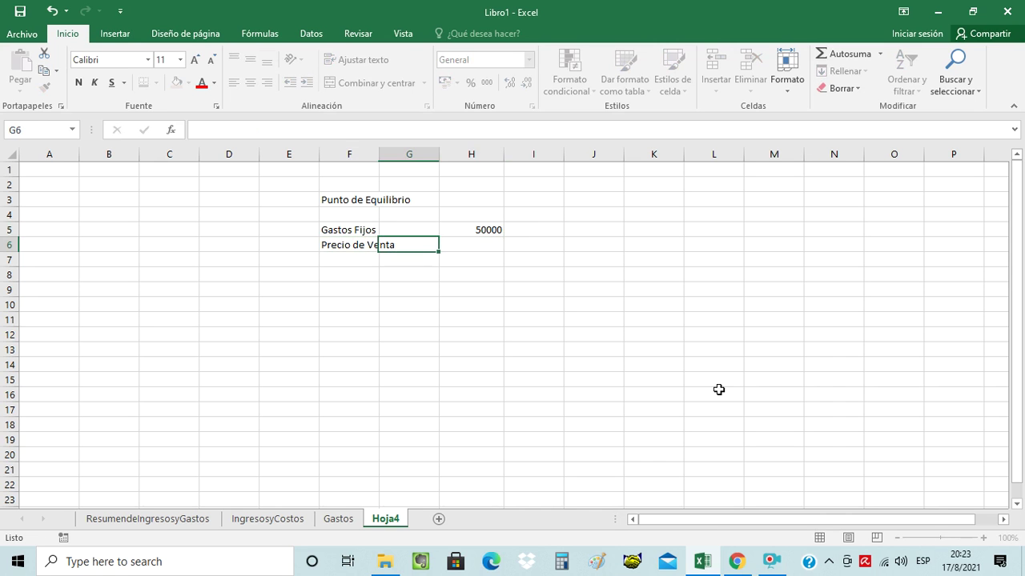
key(Left)
key(Right)
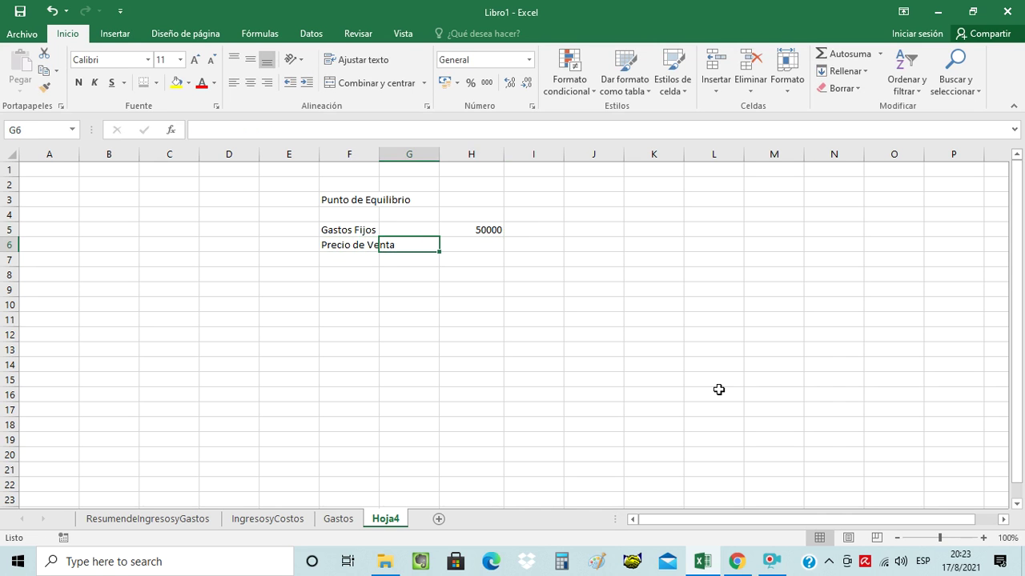
key(Right)
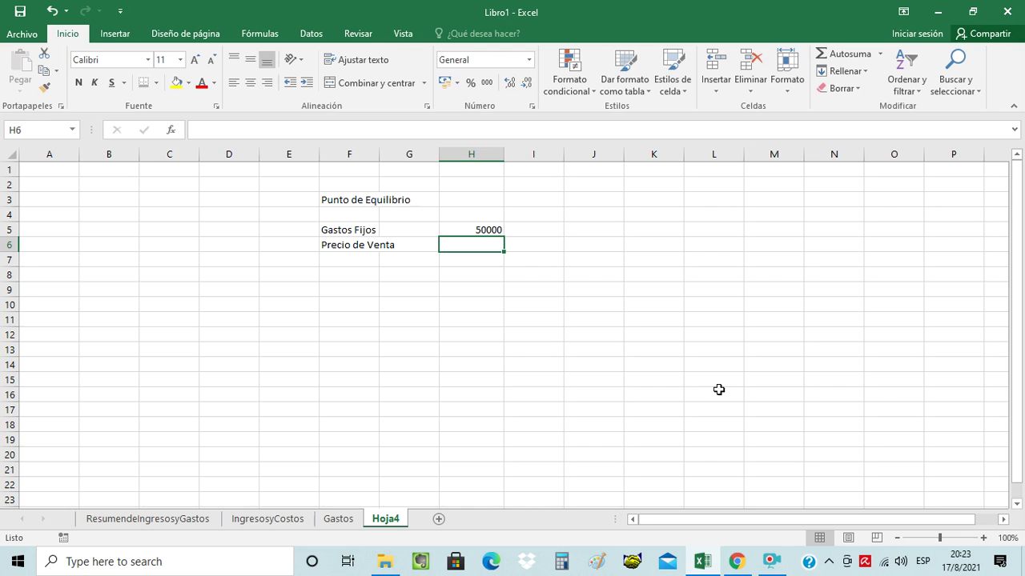
text(300)
key(Right)
key(Left)
key(Left)
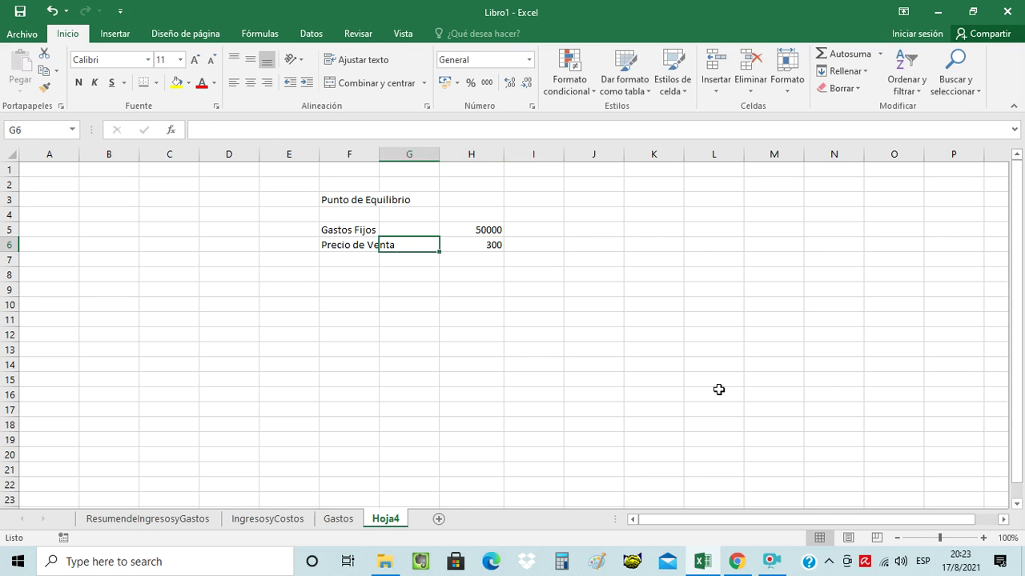
key(Left)
key(Down)
- Enter the label Costo Unitario in F7 with the value 175 in H7
text(Costo Unitario)
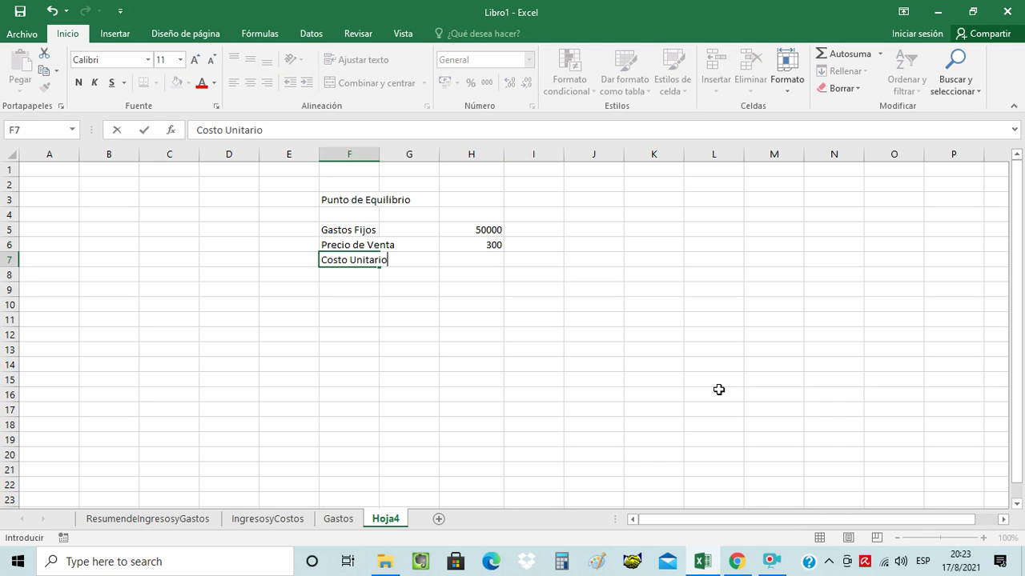
key(Tab)
key(Tab)
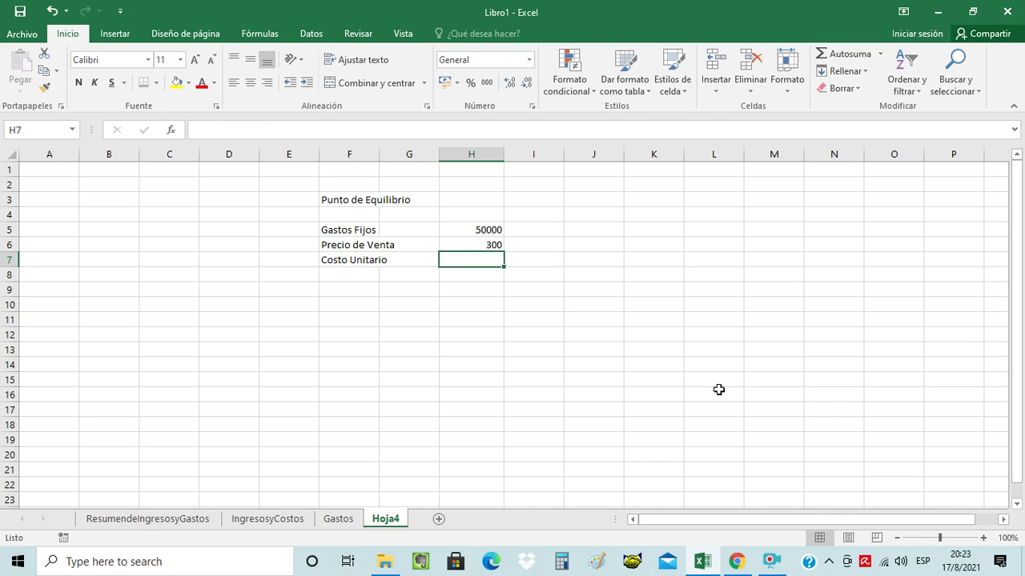
text(175)
key(Tab)
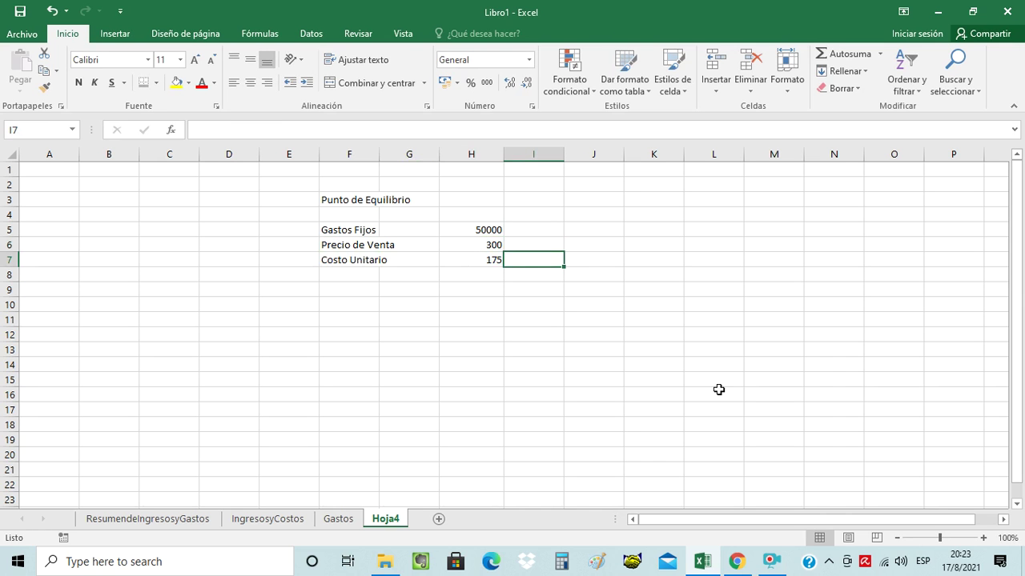
key(Left)
key(Left)
key(Left)
key(Down)
key(Down)
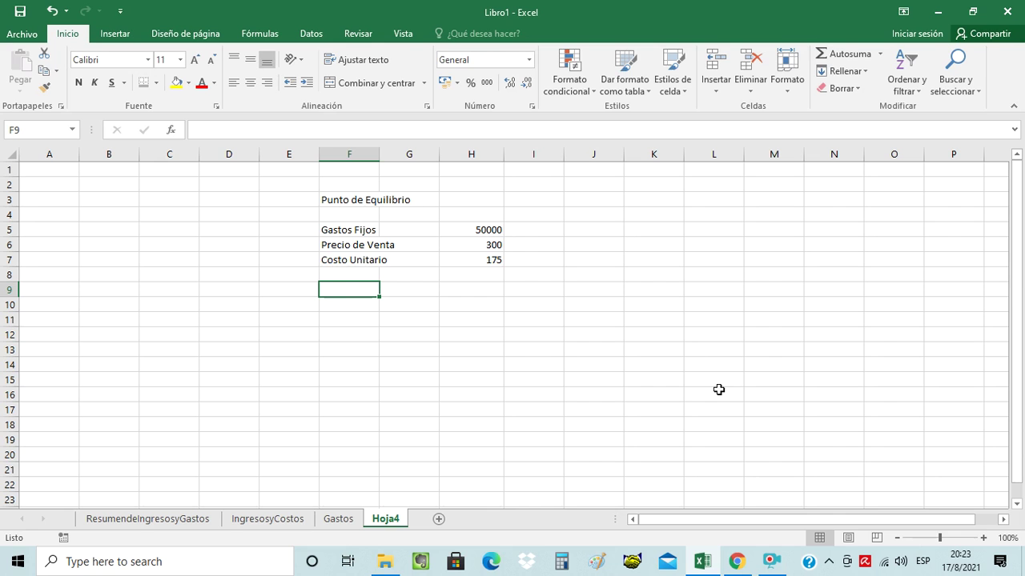
- Write the note 'Punto de Equilibrio es igual Costos Fijos entre el Margen de Ganancia' in F9
text(Punto de W)
key(BackSpace)
text(Equilibrio es ing)
key(BackSpace)
key(BackSpace)
text(gual )
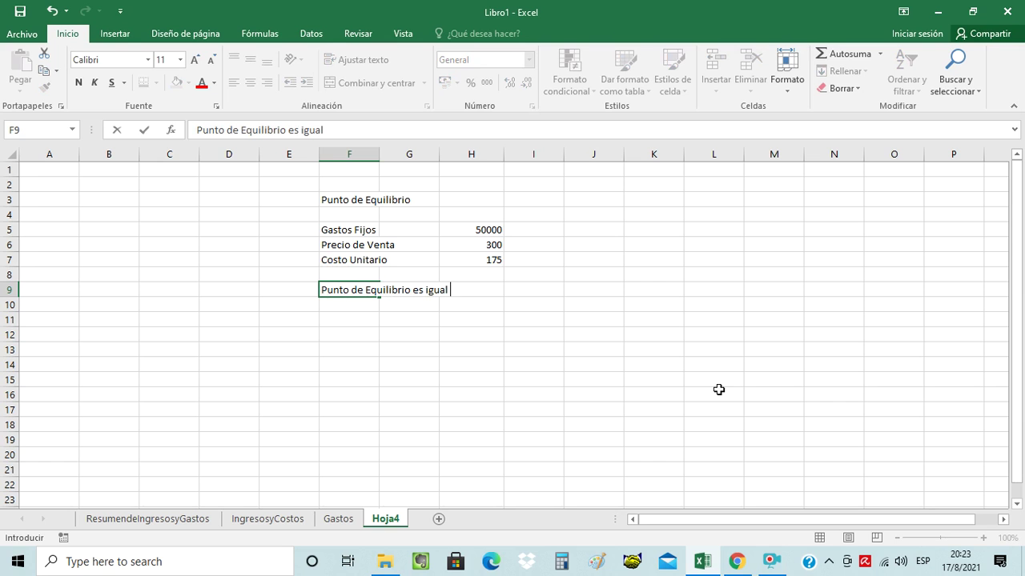
text(Cos)
text(fi)
key(BackSpace)
key(BackSpace)
text(tos Fijos)
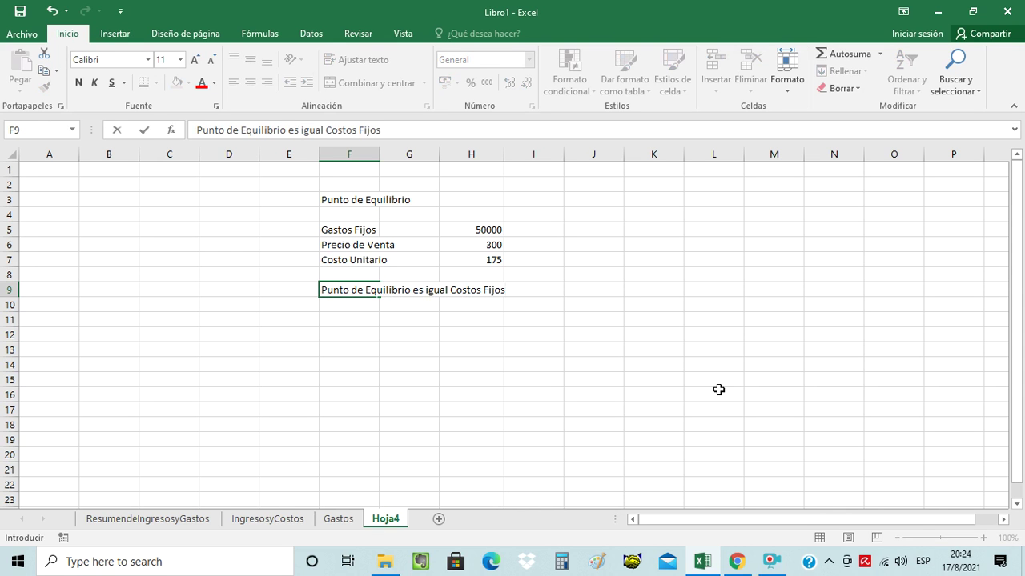
text( entre )
text(el Margen de Ganancia)
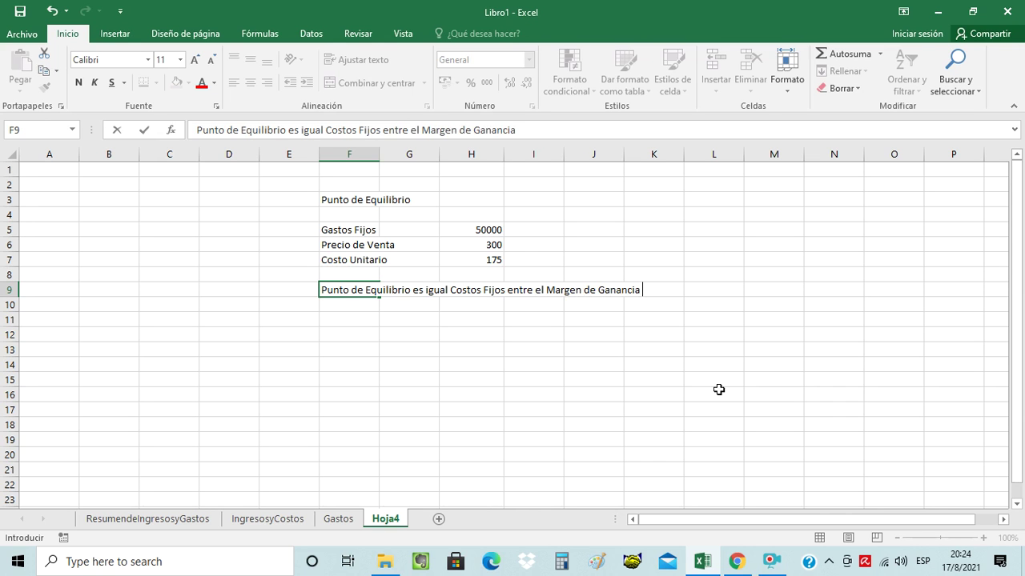
key(Tab)
- Start the formula line in F11 with the text 'PE ='
key(Down)
key(Left)
key(Down)
key(Up)
key(Down)
text(Pun)
key(BackSpace)
key(BackSpace)
key(BackSpace)
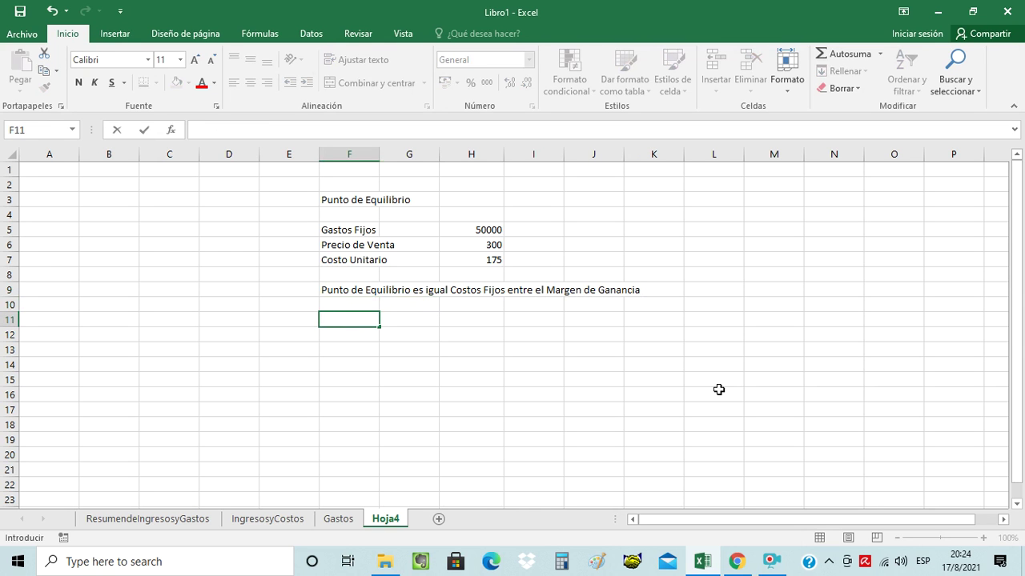
text(PE)
text( =)
- Relabel F5 from Gastos Fijos to Costos Fijos
key(Up)
key(Up)
key(Up)
key(Up)
key(Up)
key(Up)
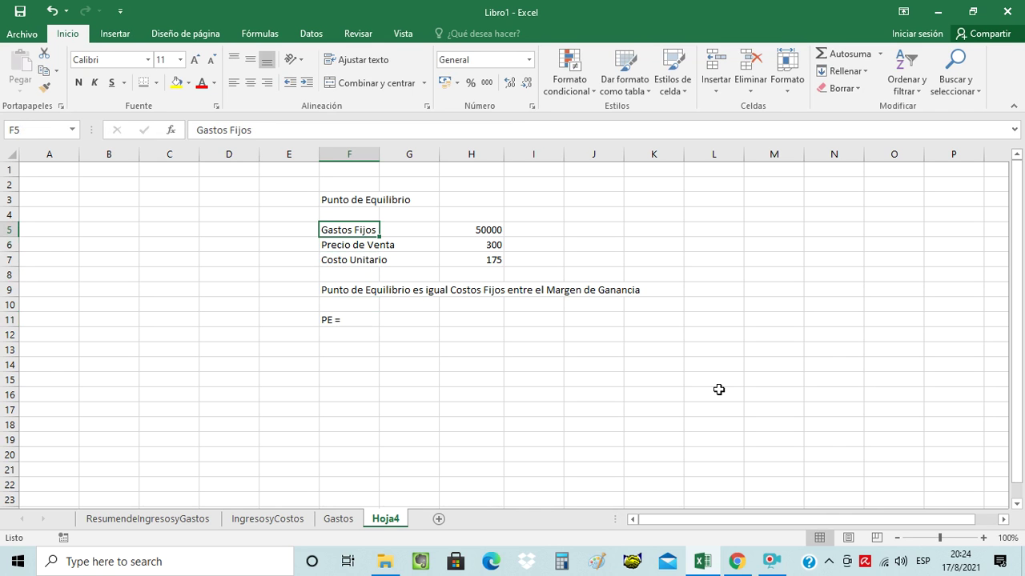
text(Costos )
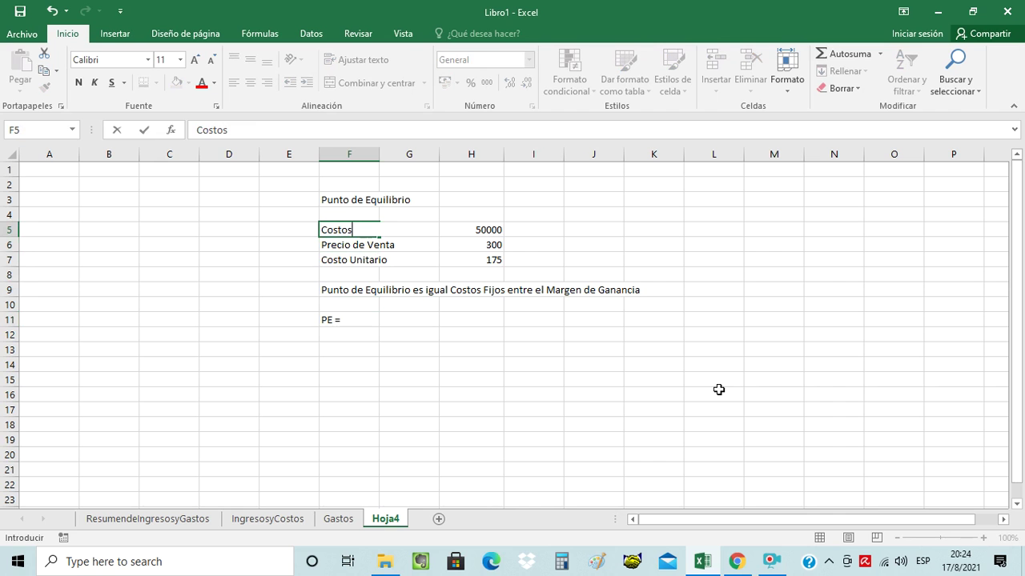
text(Fijos)
key(Down)
key(Down)
key(Down)
key(Down)
key(Down)
key(Down)
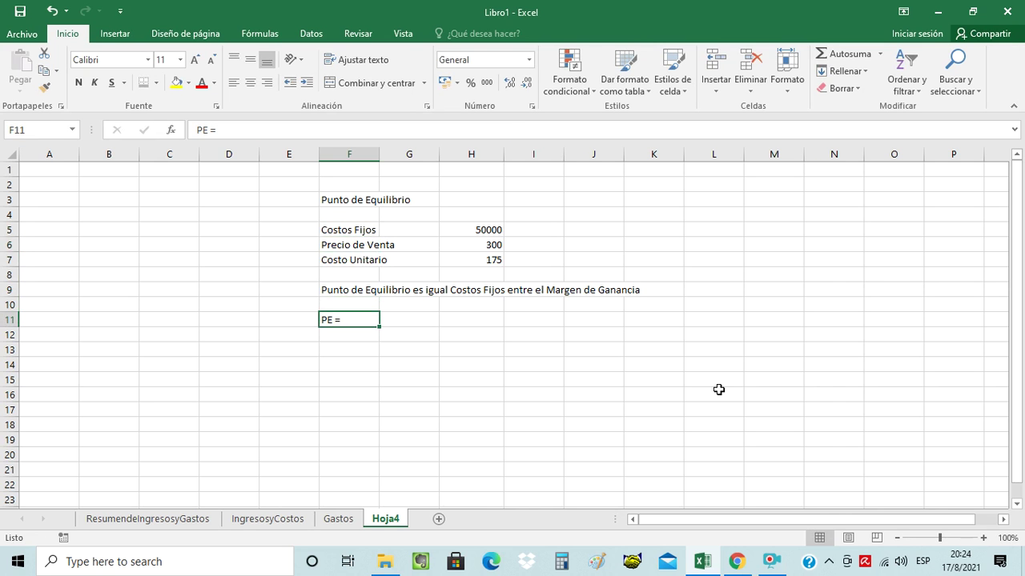
- Complete F11 to read 'PE =Costos Fijos/(Precio de Venta - Costo Unitario)'
key(F2)
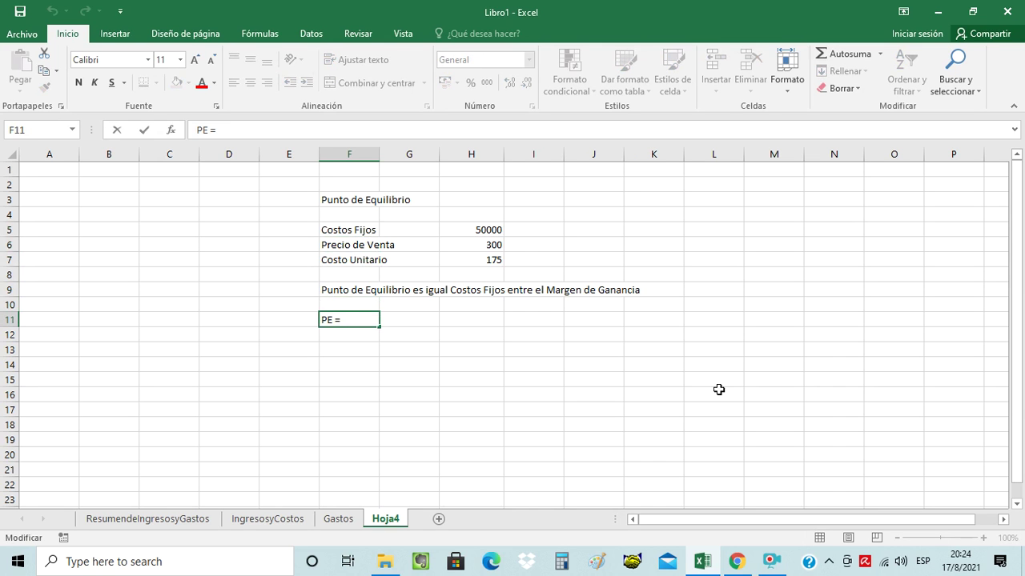
text(Costos)
text( Fijos)
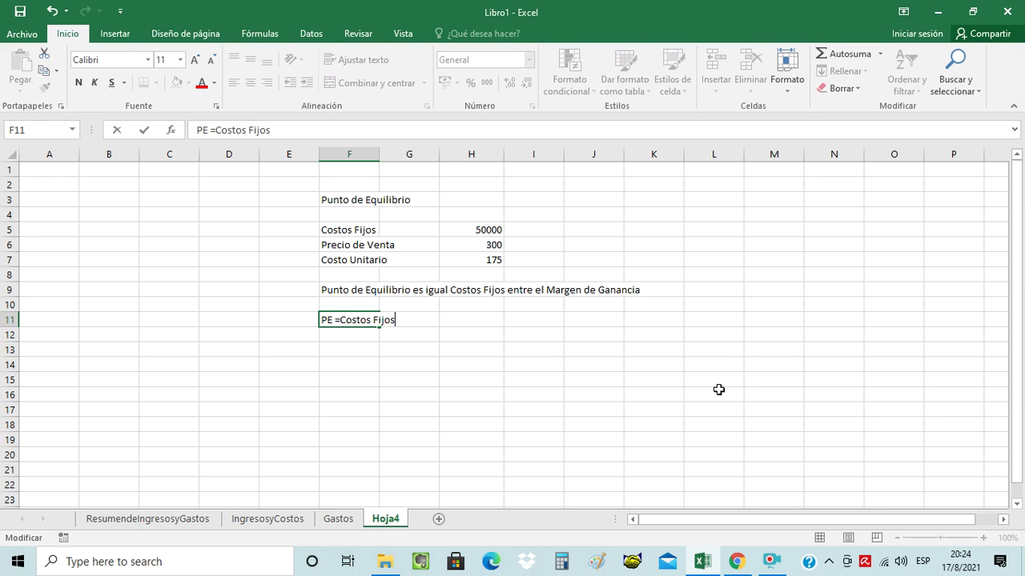
text(/)
text(()
text(Precio de)
text( Venta - )
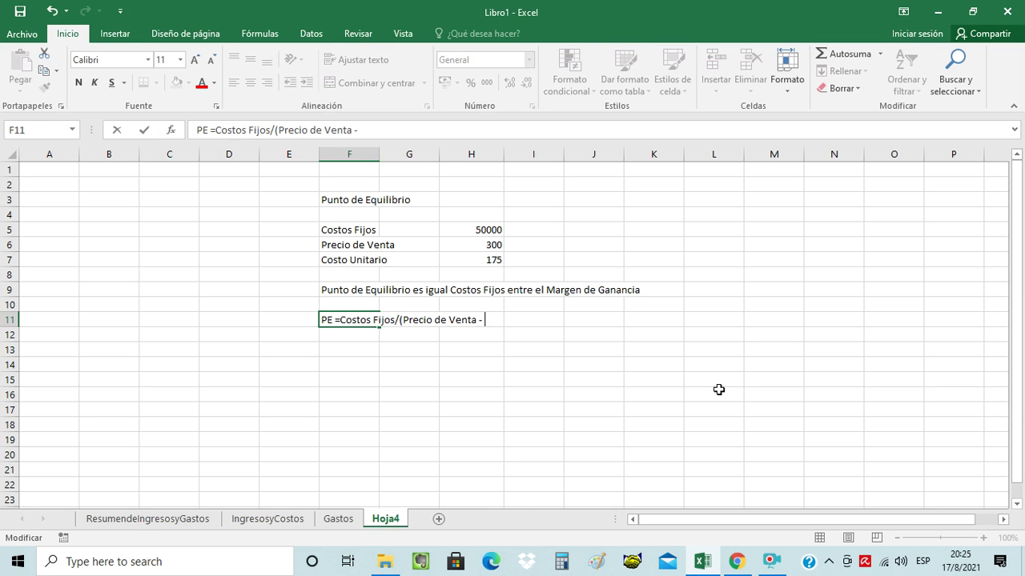
text(Costo Unitario))
key(ctrl+Return)
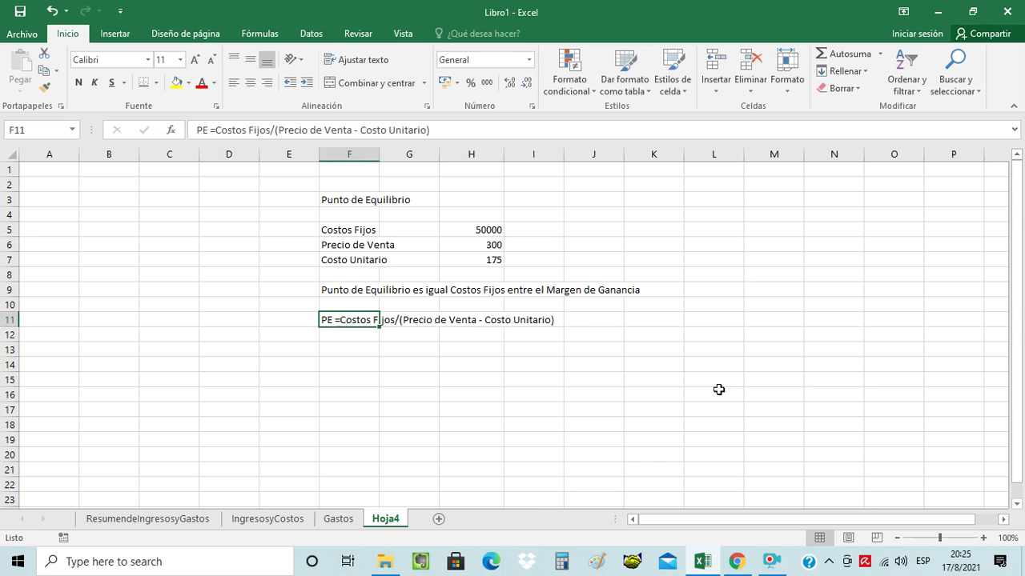
key(Down)
key(Down)
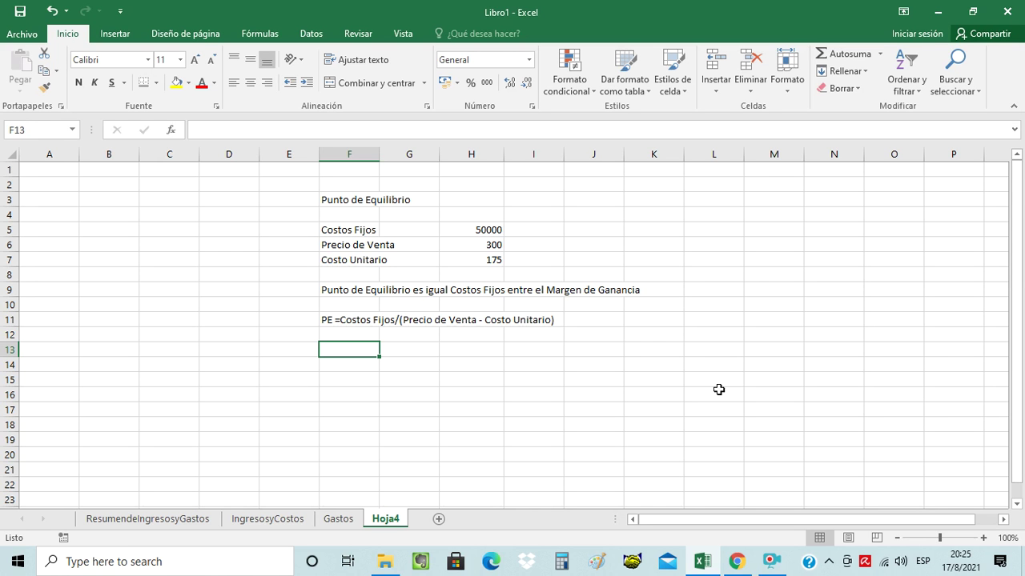
key(Up)
key(Up)
key(Up)
key(Up)
key(Up)
key(Up)
key(Up)
key(Up)
- Test the calculation 50000/(300-175) in F13, then clear the result
key(Down)
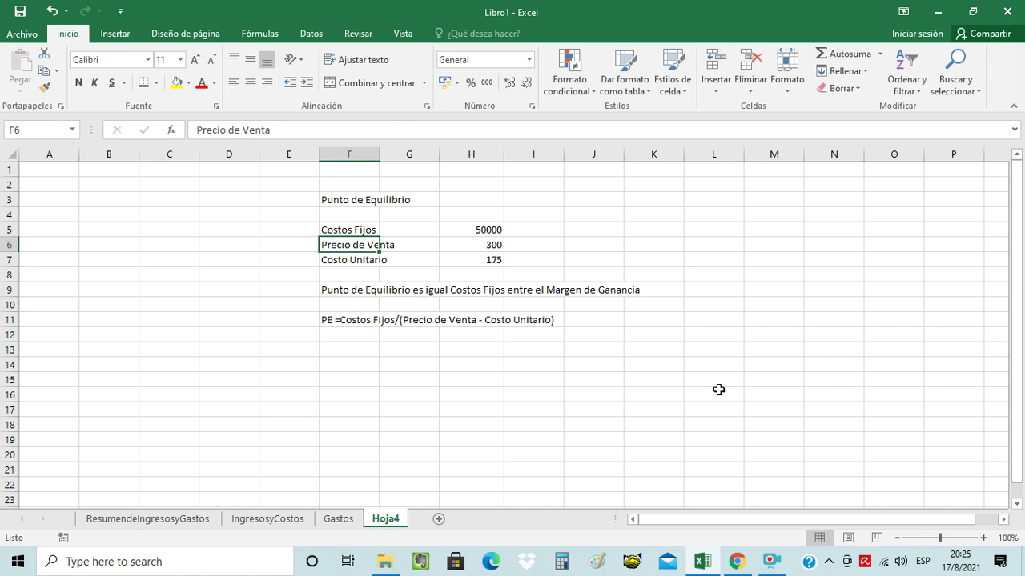
key(Down)
key(Down)
key(Down)
key(Down)
key(Down)
key(Right)
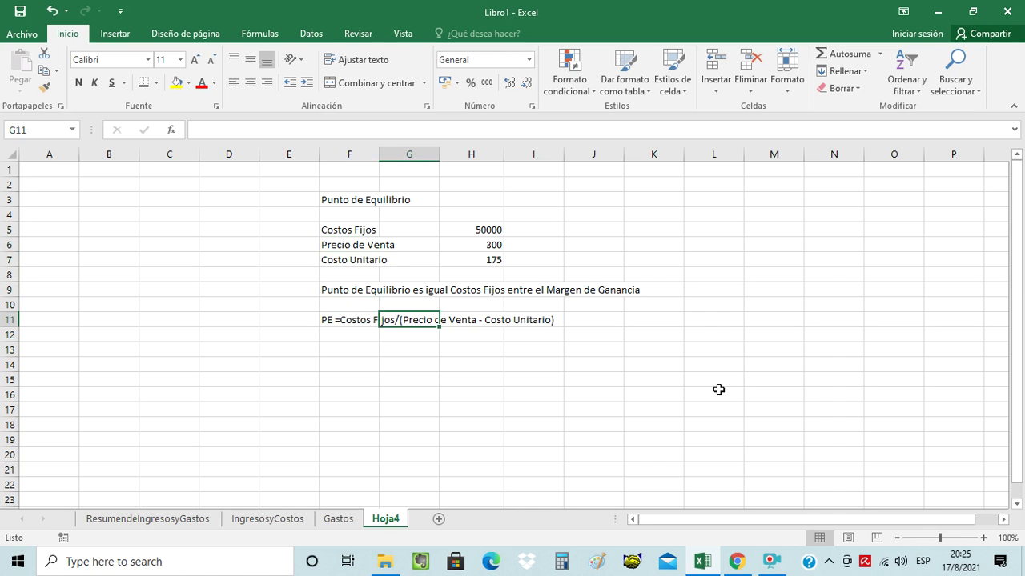
key(Right)
key(Up)
key(Up)
key(Up)
key(Up)
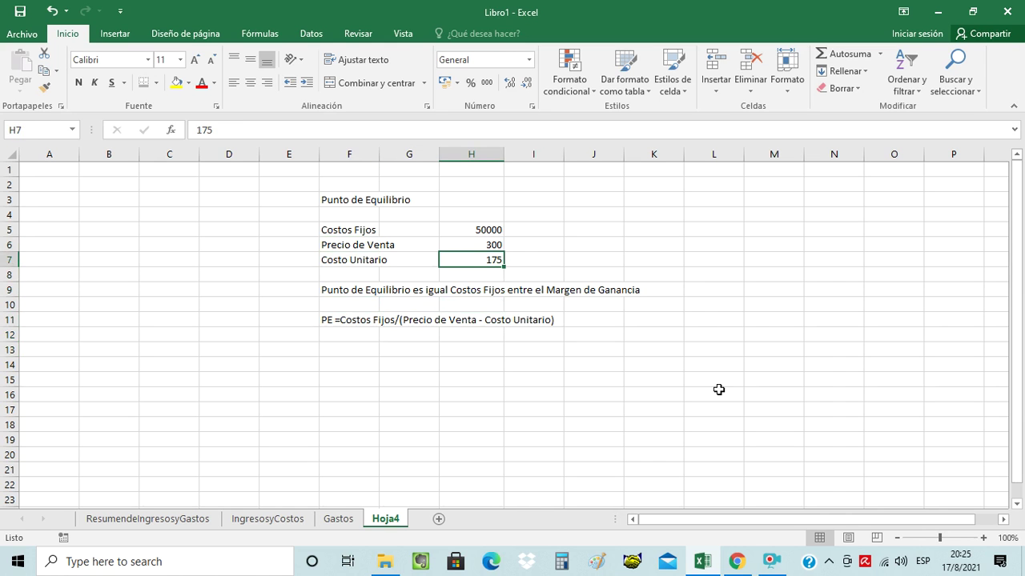
key(Down)
key(Down)
key(Down)
key(Down)
key(Down)
key(Down)
key(Down)
key(Up)
key(Left)
key(Left)
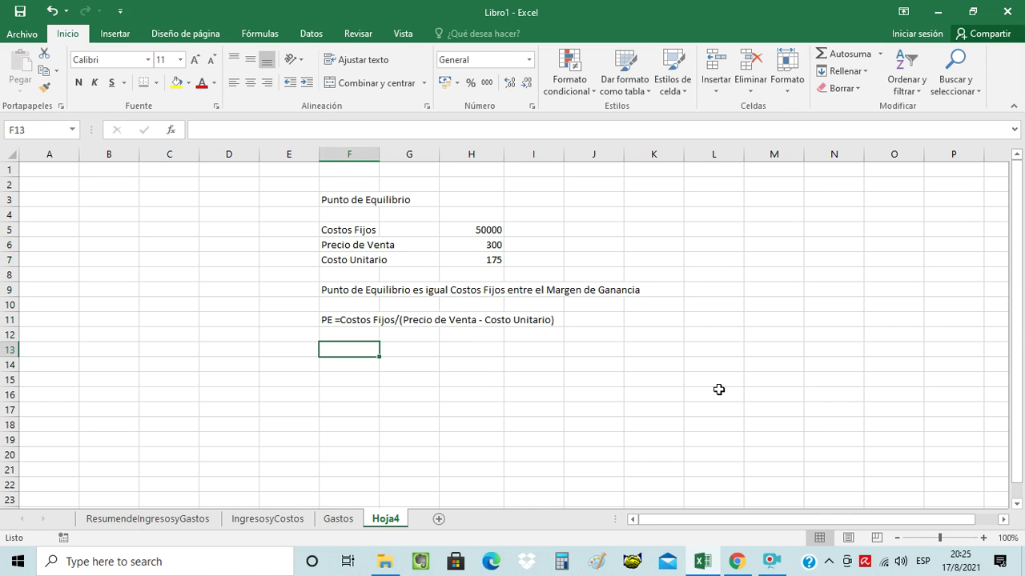
text(+50000)
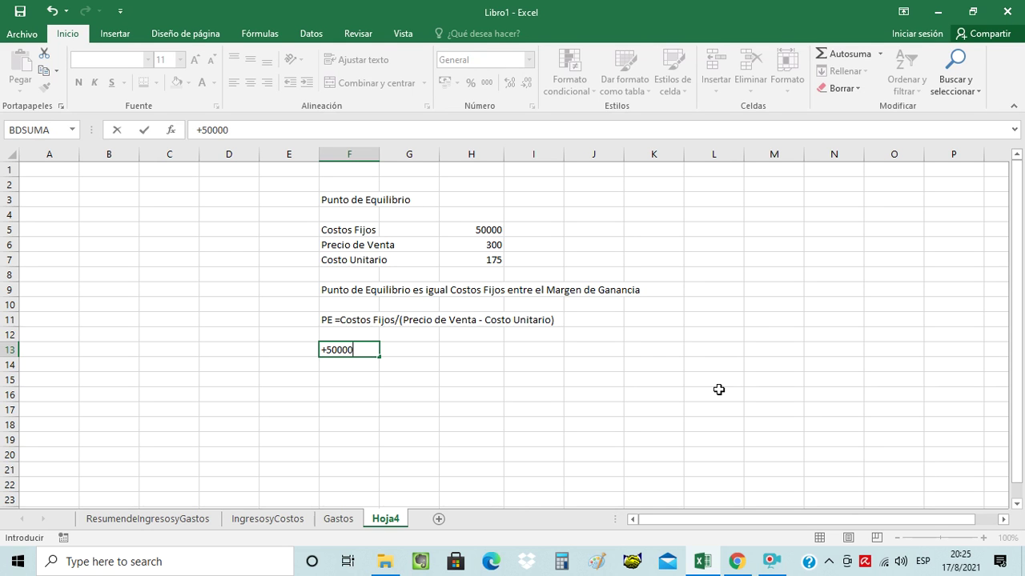
text(/)
text((300-)
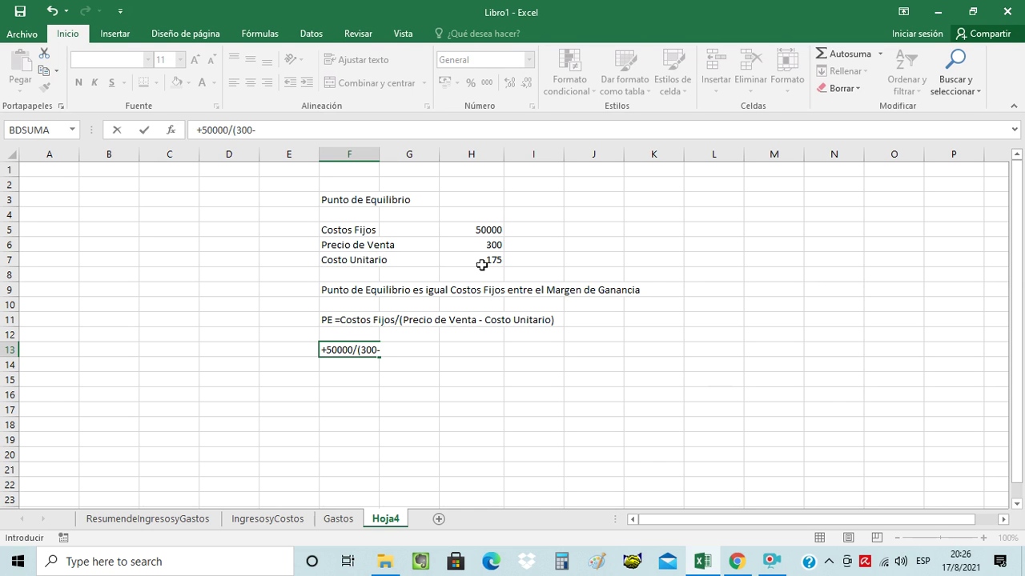
text(175))
key(ctrl+Return)
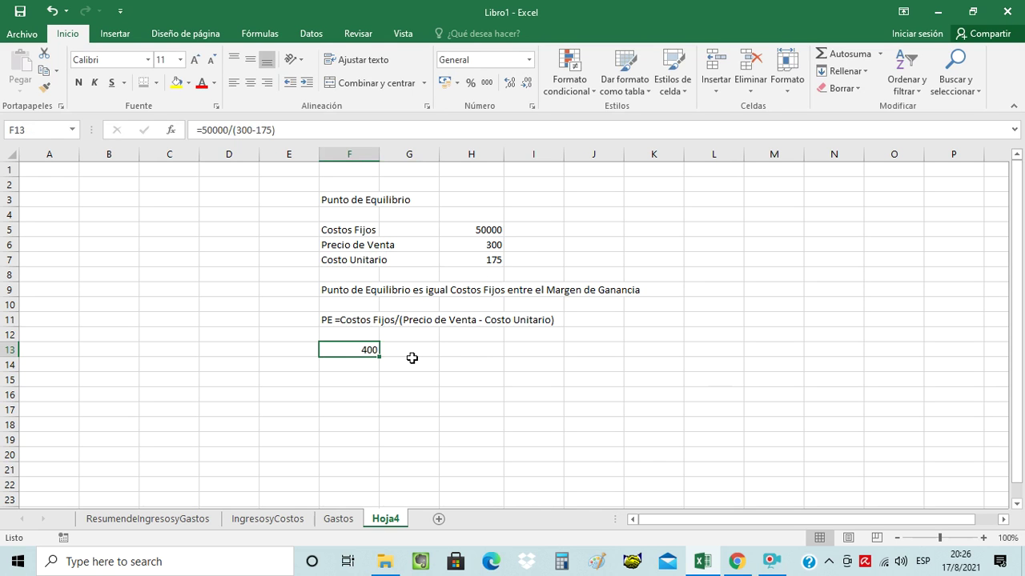
key(Delete)
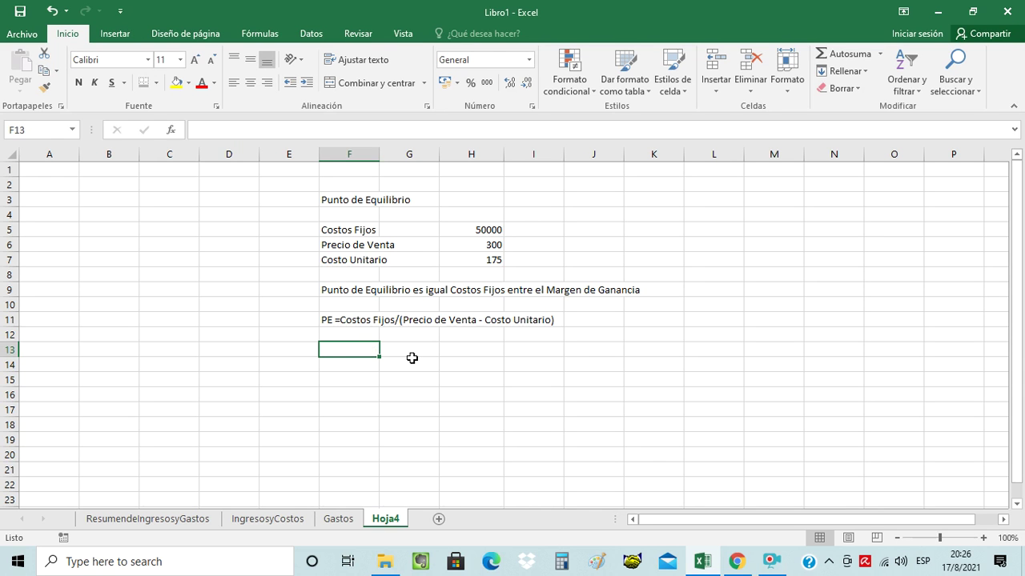
- Label F13 'Punto de Equilibrio ='
text(Pu)
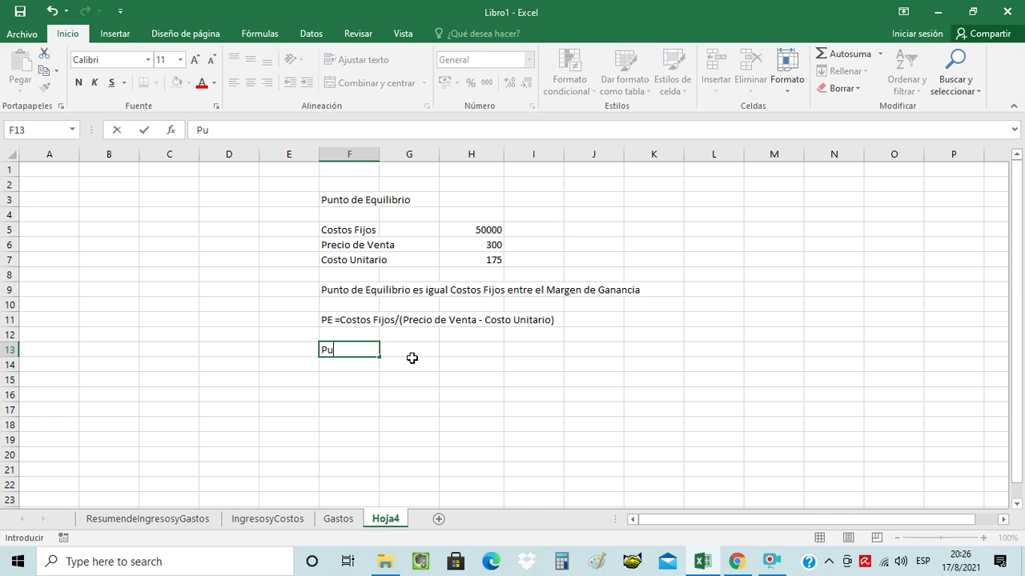
key(BackSpace)
text(unto de Equilibrio)
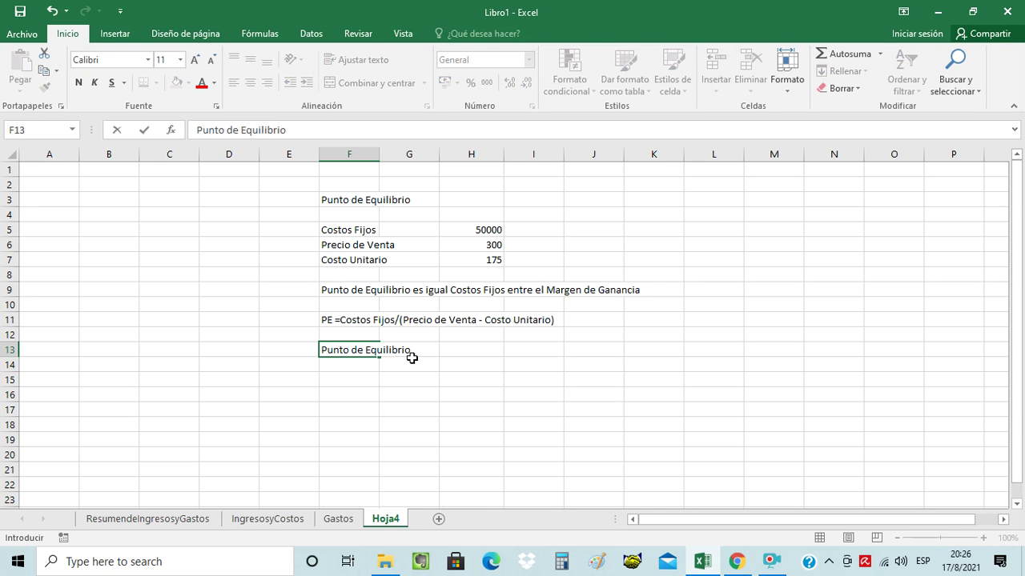
text( =)
key(Tab)
key(Tab)
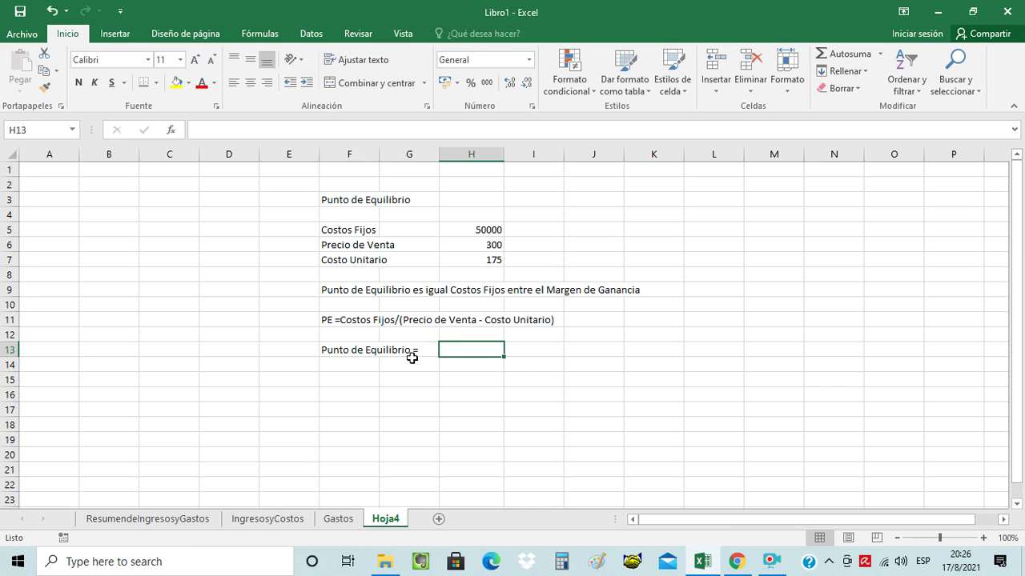
- Enter =+H5/(H6-H7) in H13, giving a break-even of 400 units
text(+)
key(Up)
key(Up)
key(Up)
key(Up)
key(Up)
key(Up)
key(Up)
key(Up)
text(/)
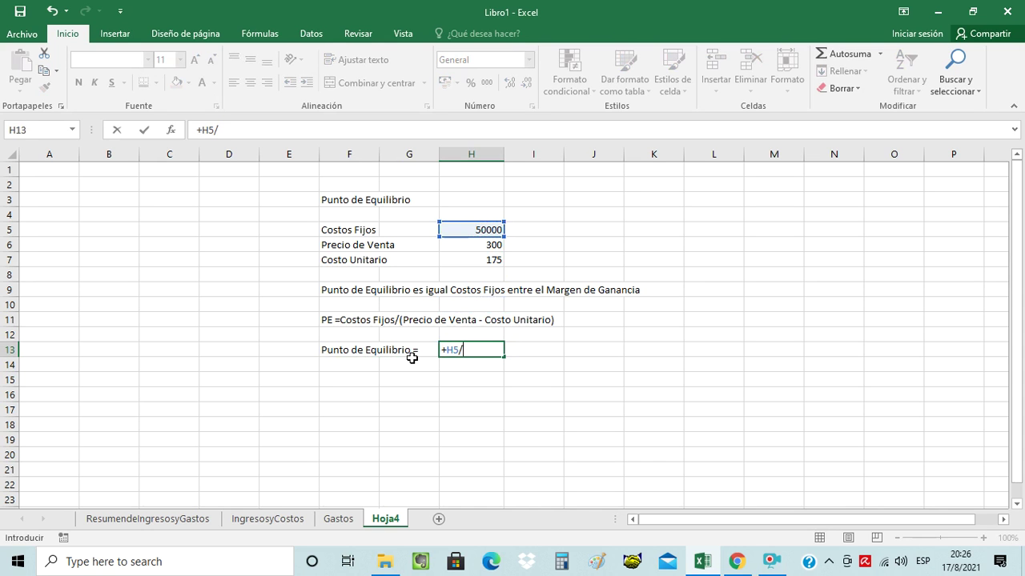
text(()
click(491, 246)
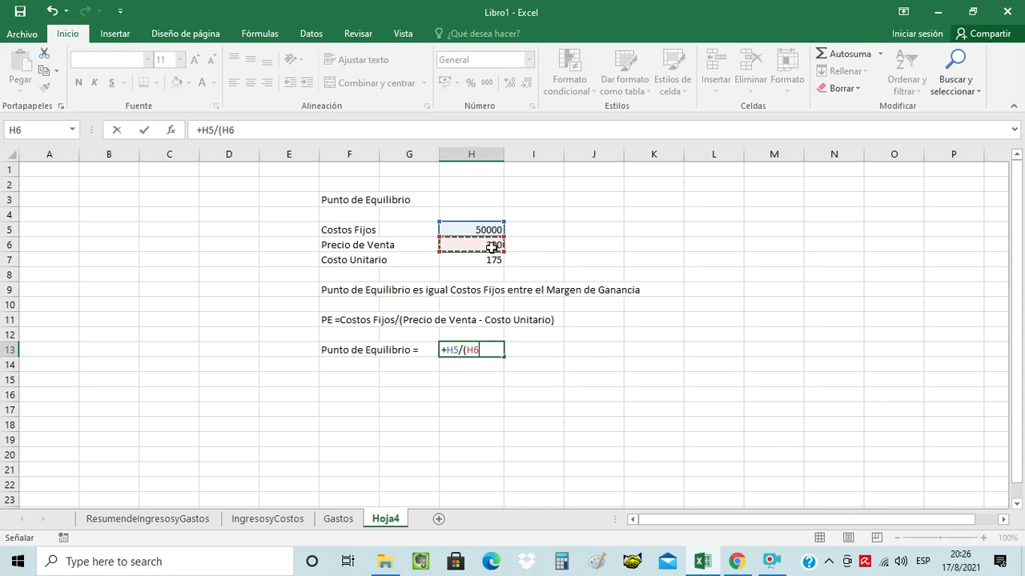
text(-)
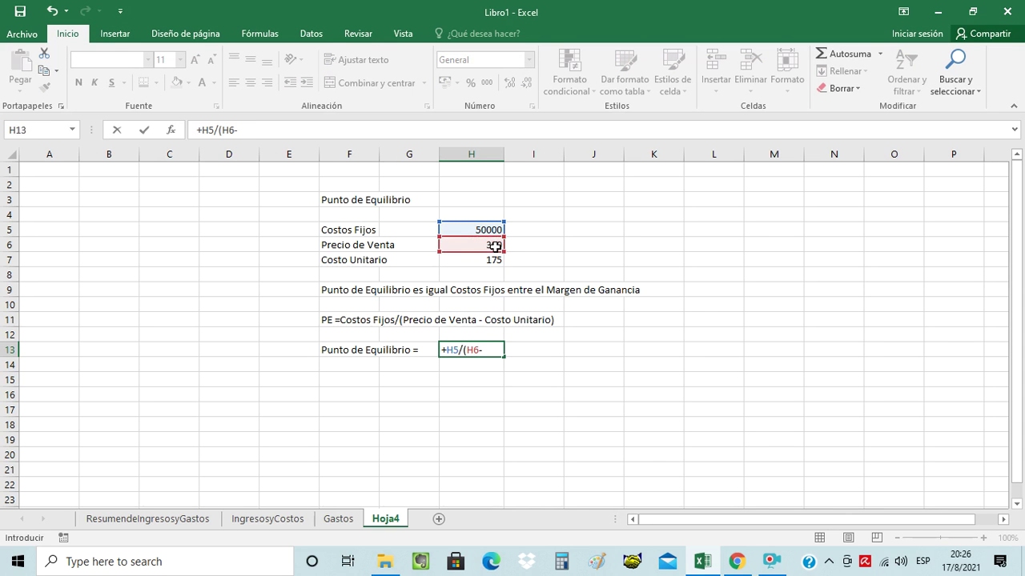
click(499, 260)
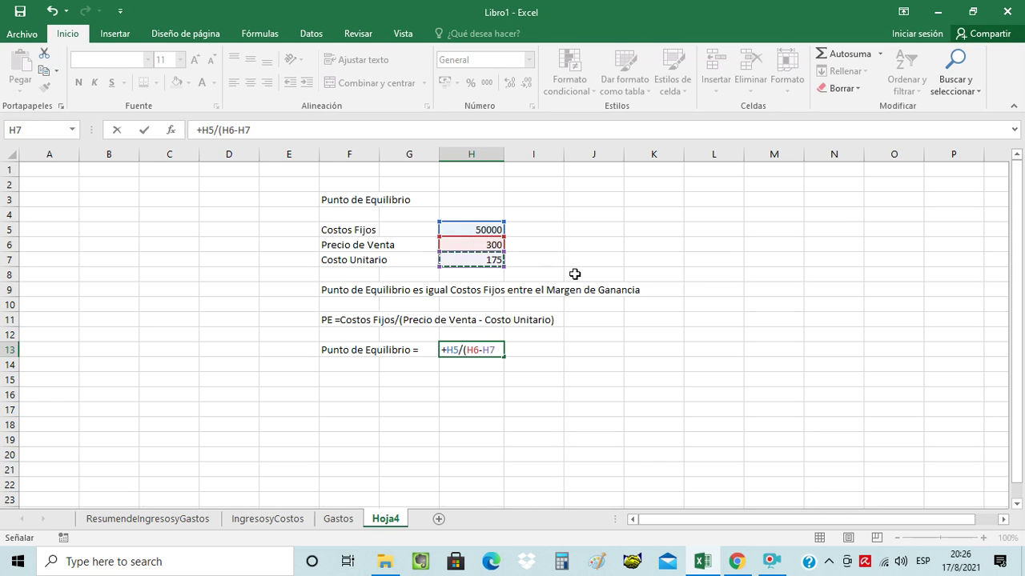
text())
key(Tab)
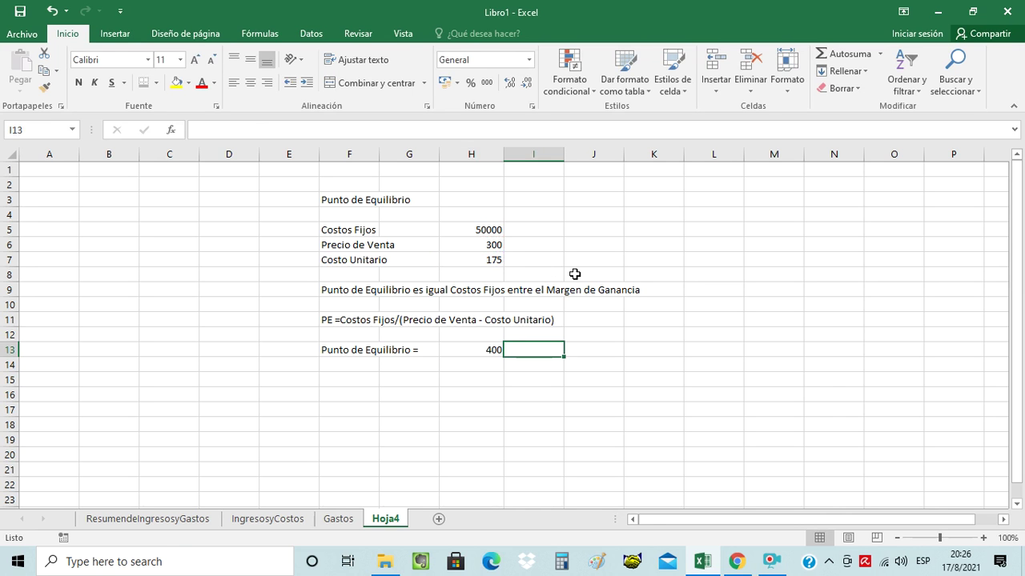
key(Left)
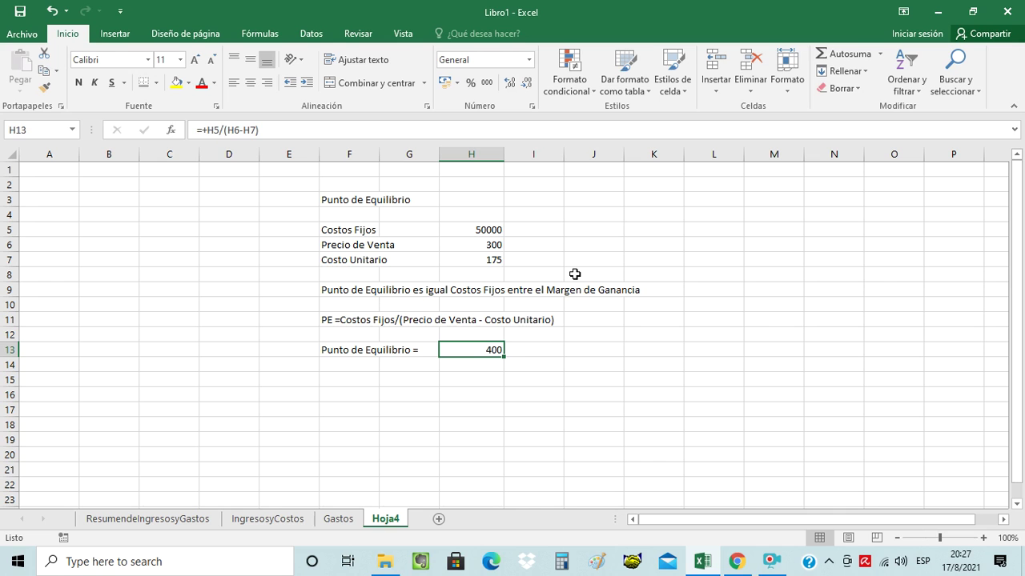
- Enter =+H6-H7 in I7 to show the 125 margin
key(Up)
key(Up)
key(Up)
key(Up)
key(Up)
key(Up)
key(Up)
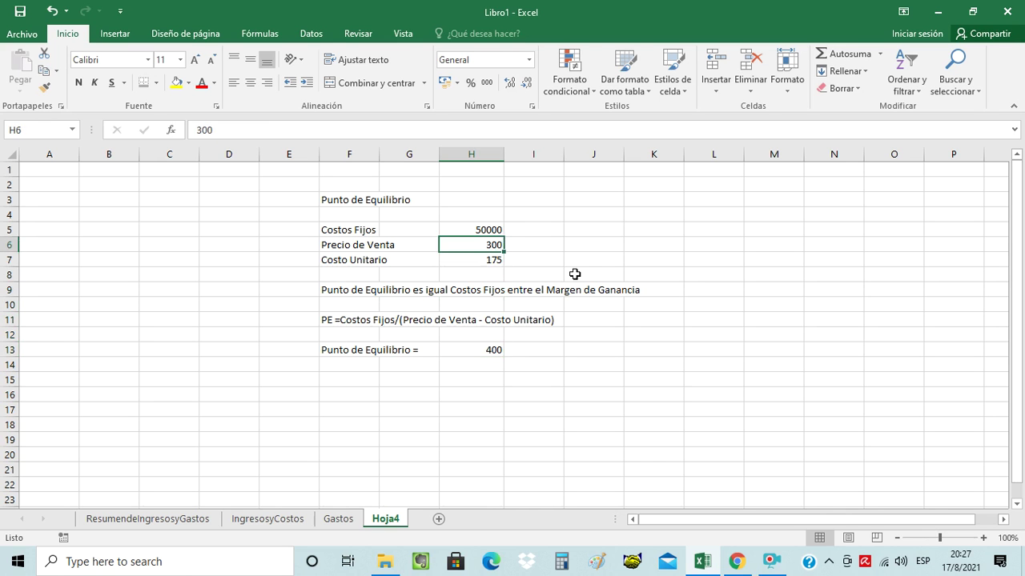
key(Down)
key(Right)
text(+)
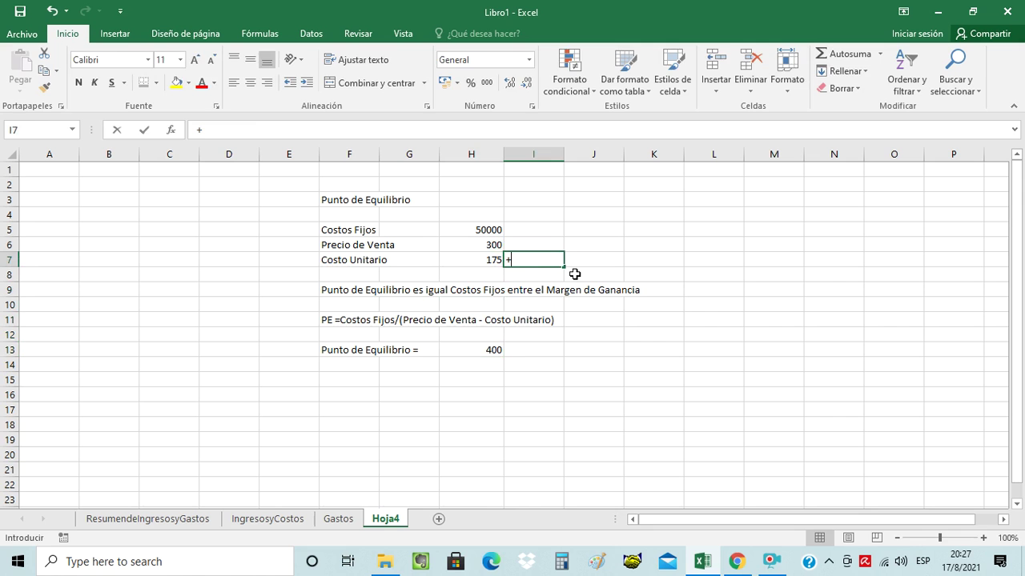
key(Up)
key(Left)
text(-)
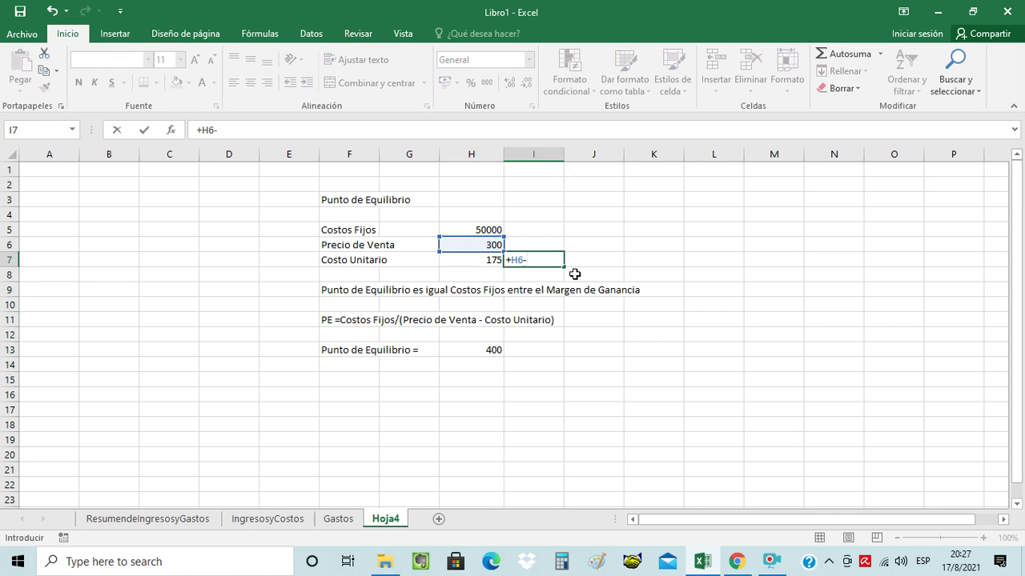
key(Left)
key(Tab)
key(Left)
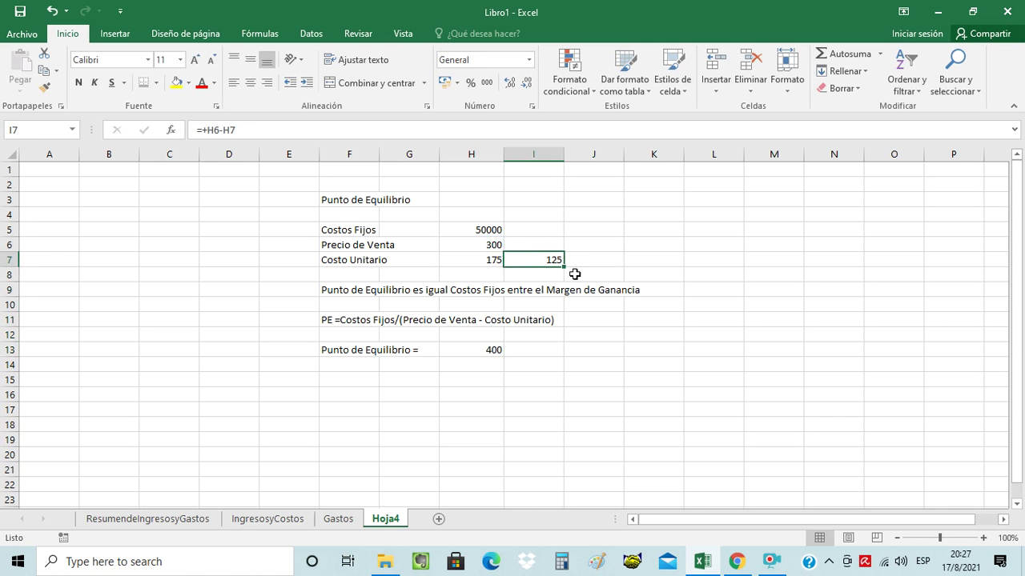
- Enter =+H13*I7 in I13, giving 50000, and recheck the I7 formula
key(Down)
key(Down)
key(Down)
key(Down)
key(Down)
key(Down)
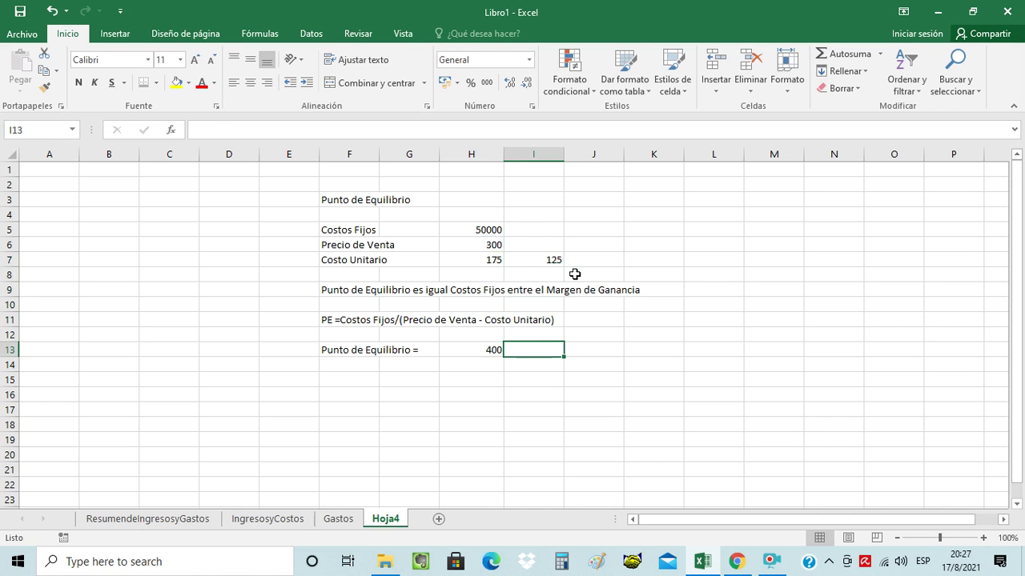
text(+)
key(Left)
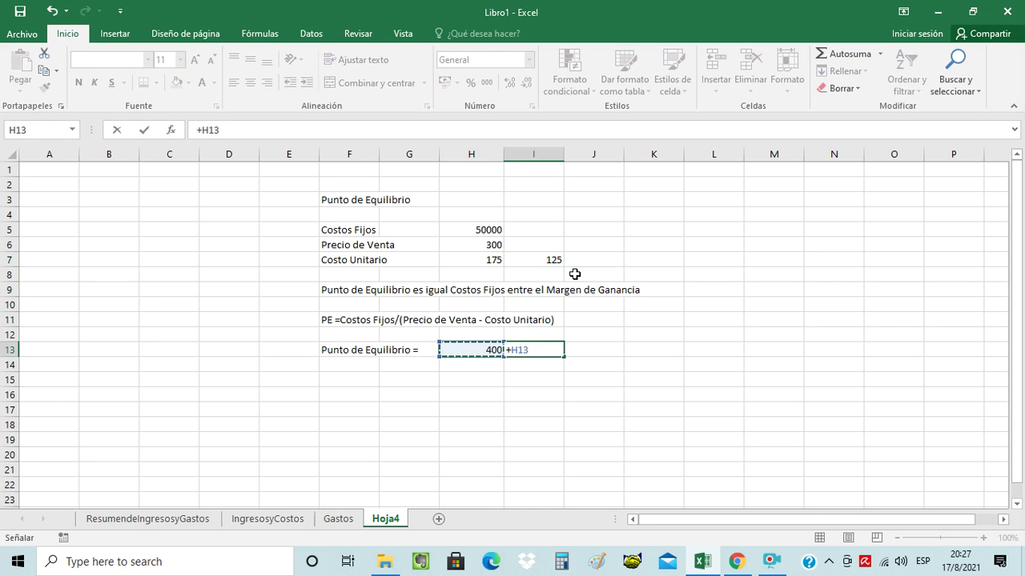
text(*)
key(Up)
key(Up)
key(Up)
key(Up)
key(Up)
key(Tab)
key(Left)
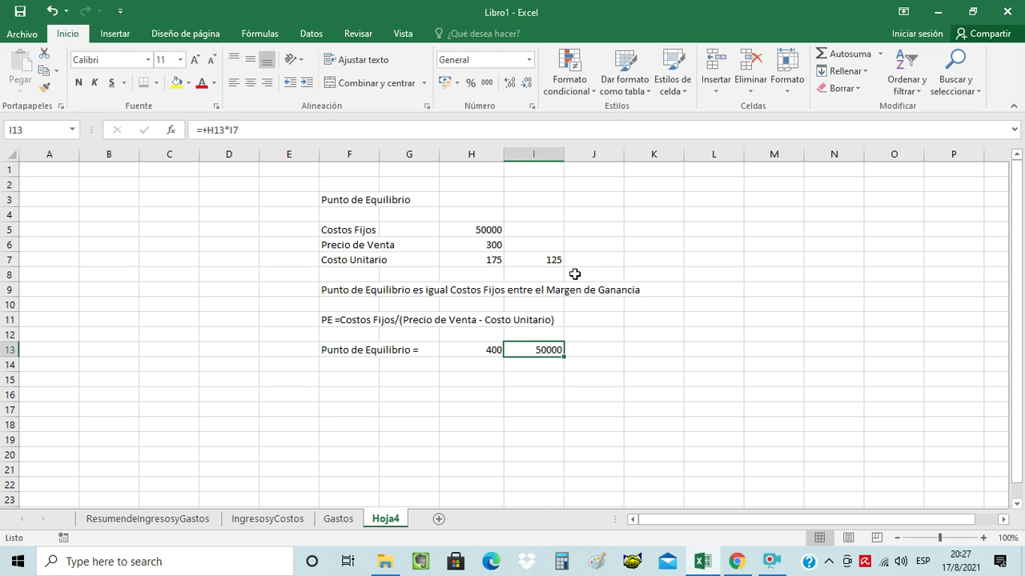
click(554, 261)
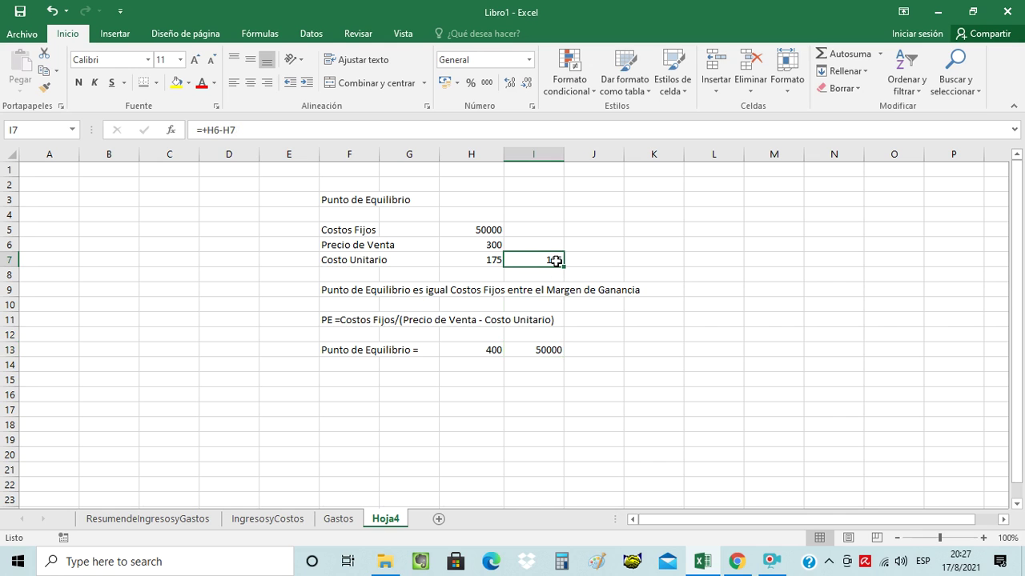
- Write '400 unidades (Margen es de 125) = 50000' in H14 and review it
click(473, 229)
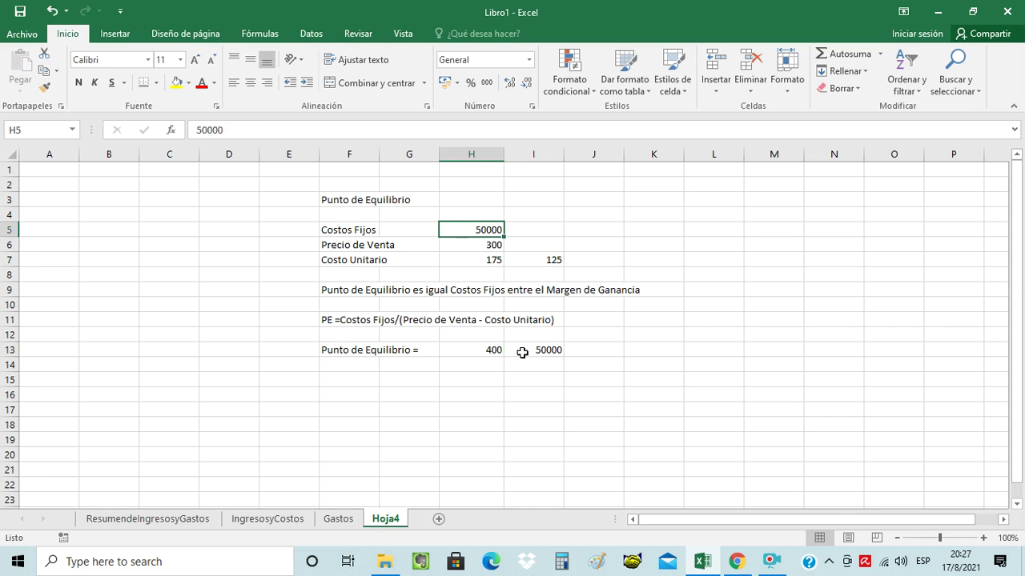
click(500, 350)
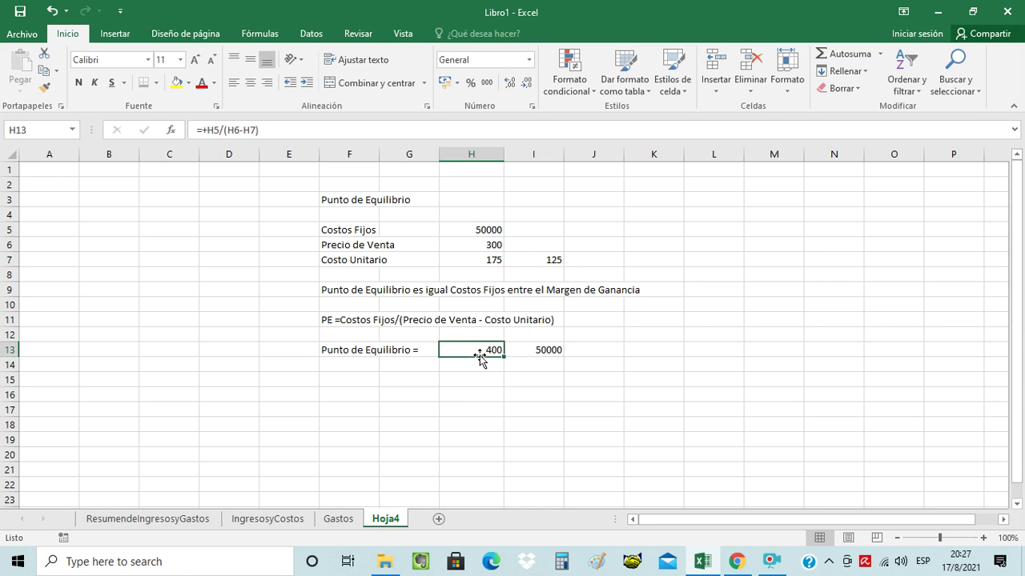
click(478, 366)
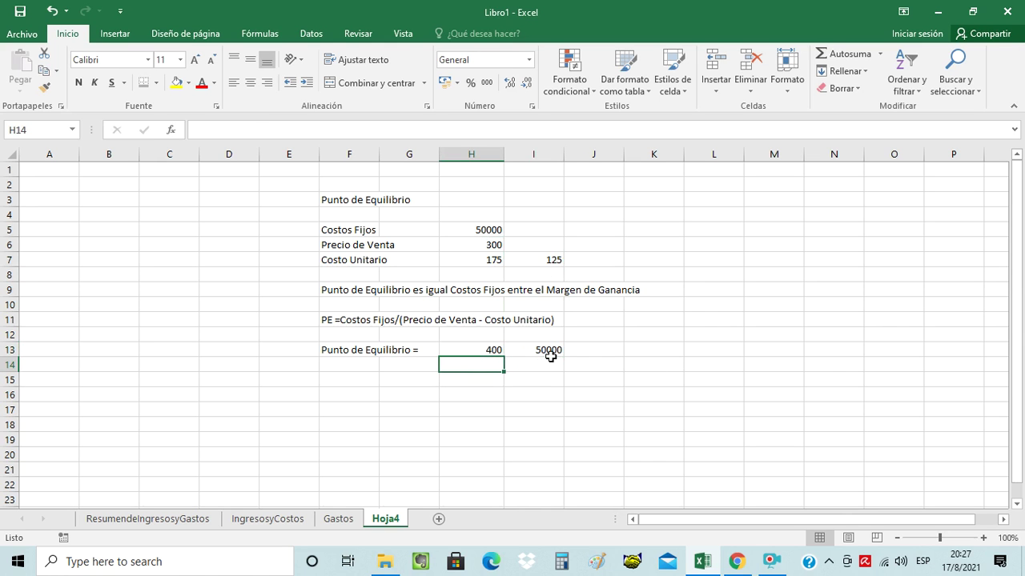
text(400)
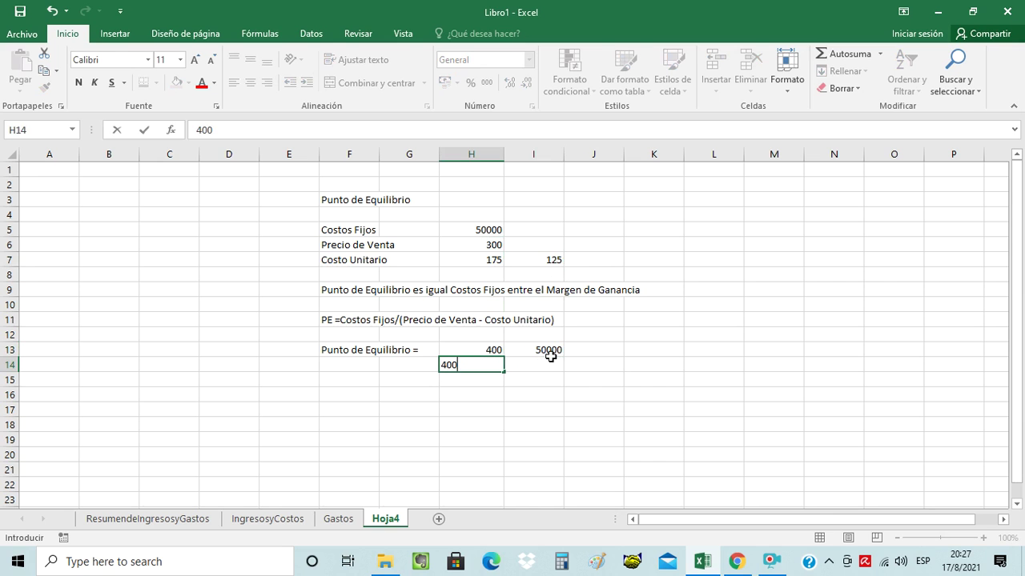
text( unidades)
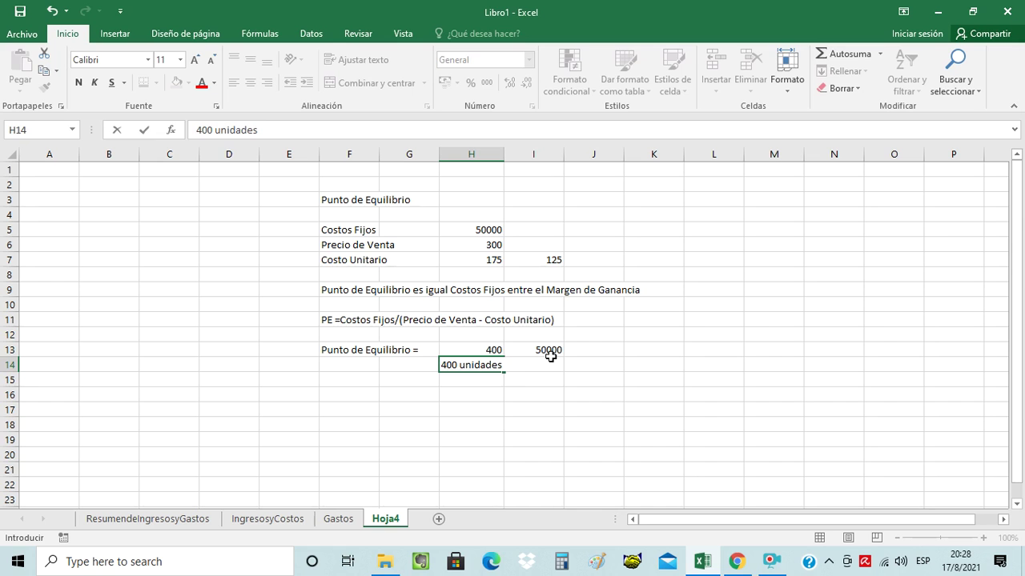
text( (M)
text(argen es d)
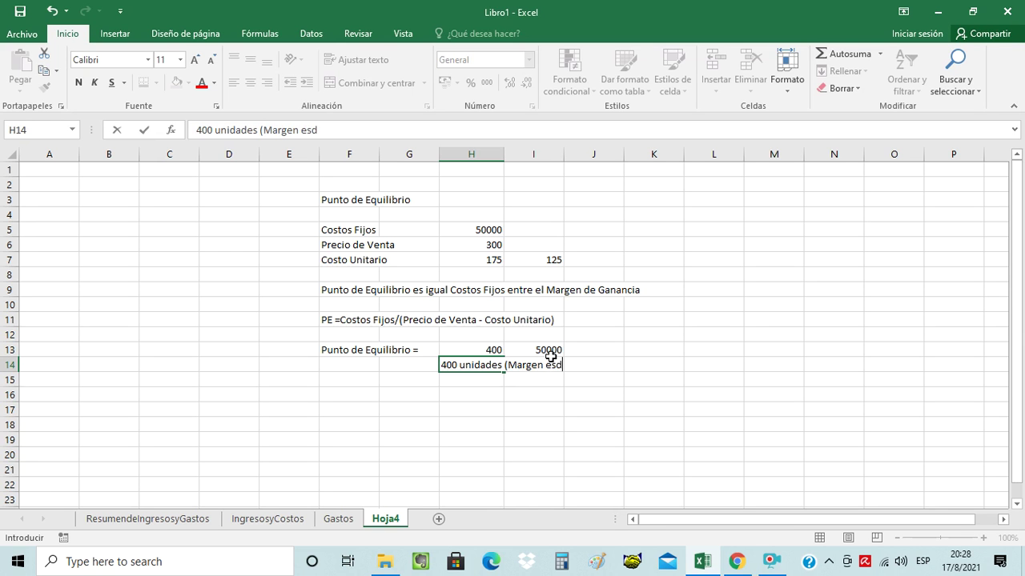
key(BackSpace)
text(de )
text(125)
text())
text( = 50000)
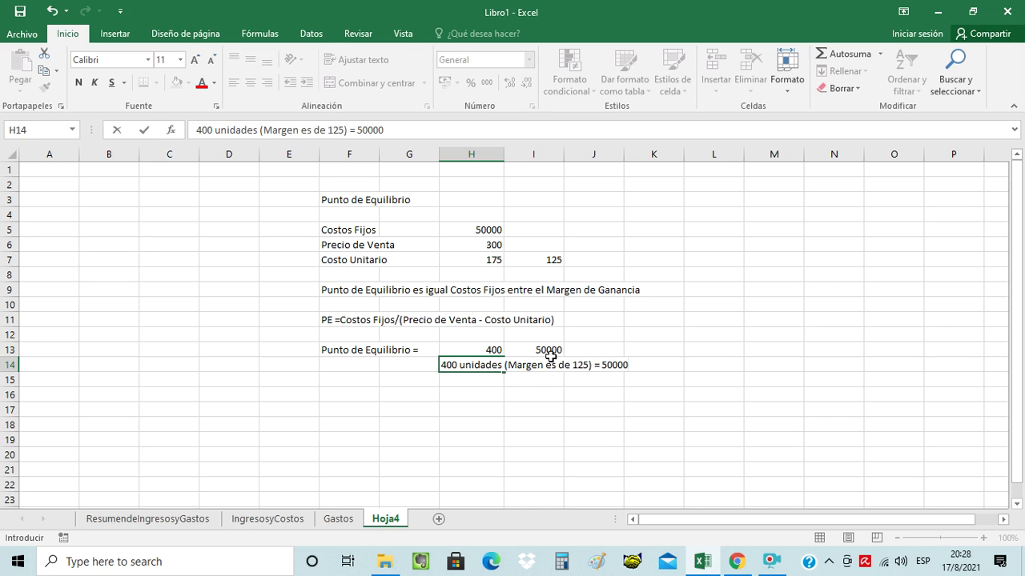
key(Tab)
key(Right)
key(Left)
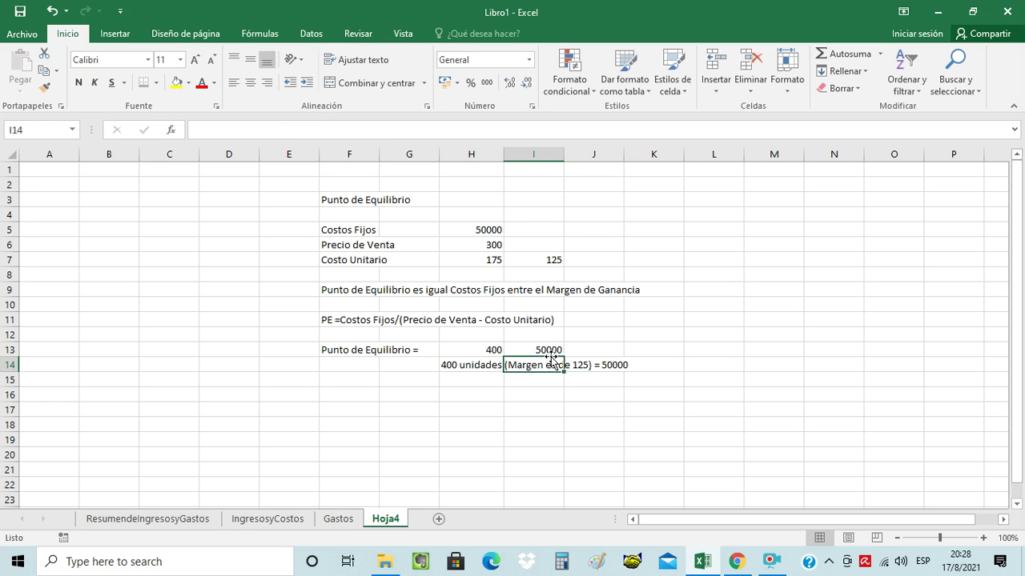
key(Left)
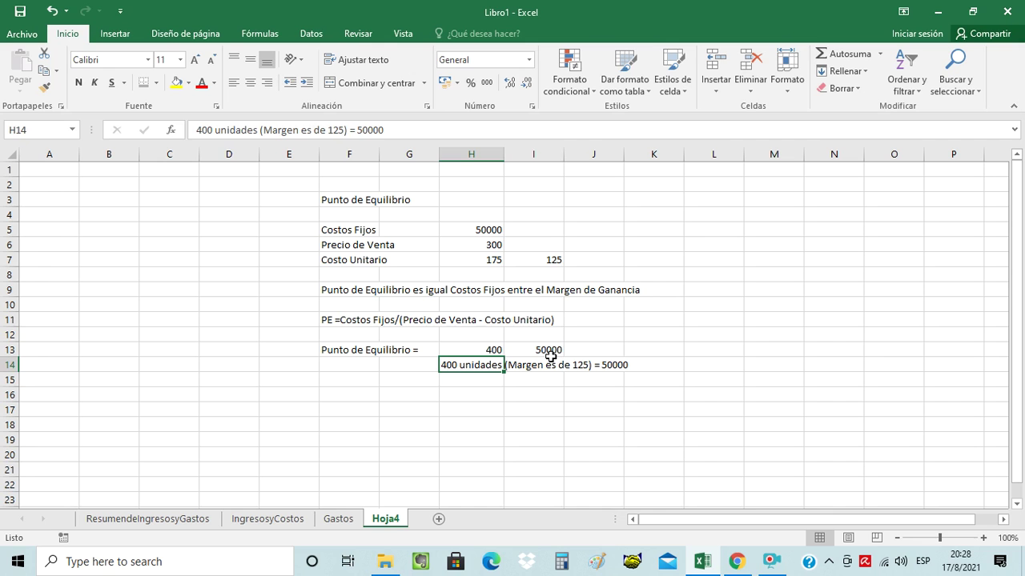
key(Right)
key(Right)
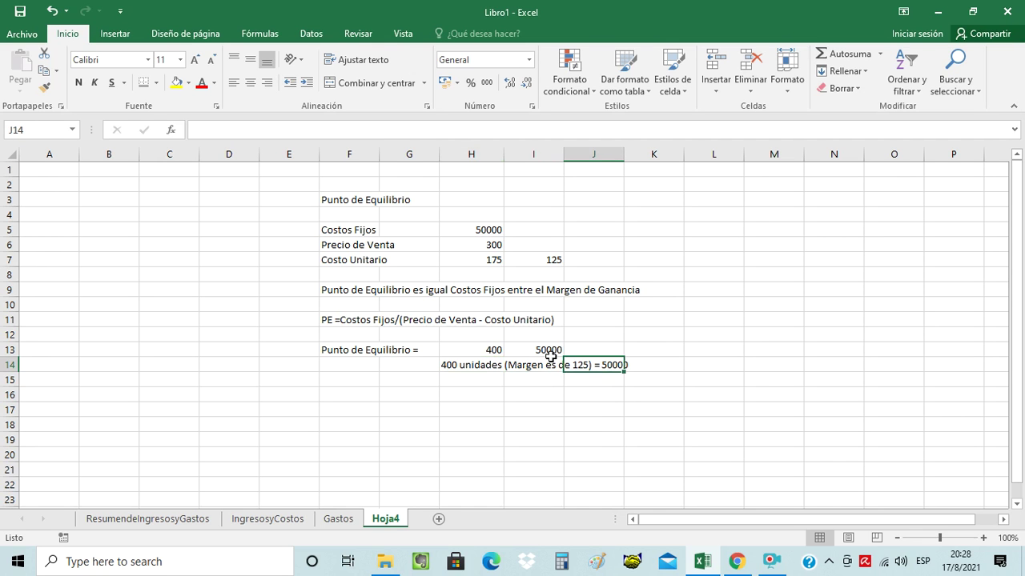
key(Right)
key(Left)
key(Left)
key(Left)
key(Left)
key(Left)
key(Left)
key(Up)
key(Up)
key(Up)
key(Right)
key(Down)
key(Right)
key(Up)
key(Up)
key(Up)
key(Up)
key(Up)
key(Right)
key(Down)
key(Down)
key(Down)
key(Down)
key(Down)
key(Down)
key(Left)
key(Right)
key(Up)
key(Up)
key(Up)
key(Up)
key(Up)
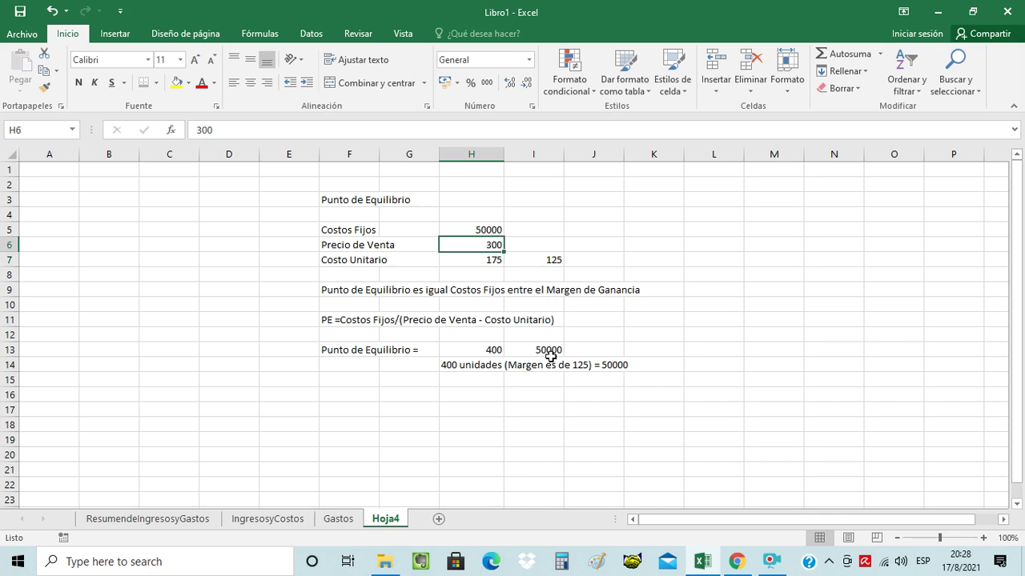
key(Down)
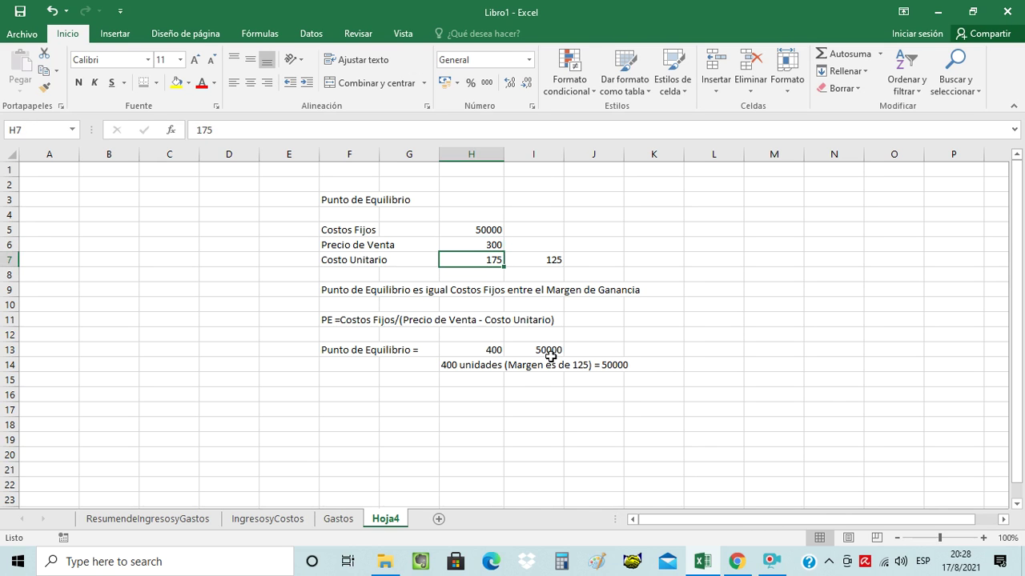
key(Right)
key(Down)
key(Down)
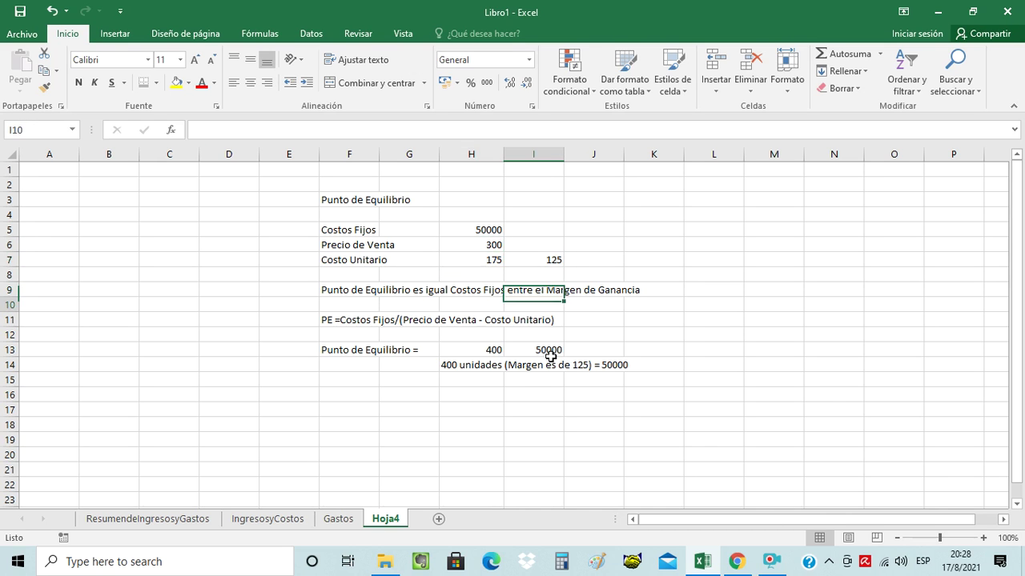
key(Down)
key(Down)
key(Left)
key(Up)
key(Up)
key(Up)
key(Up)
key(Right)
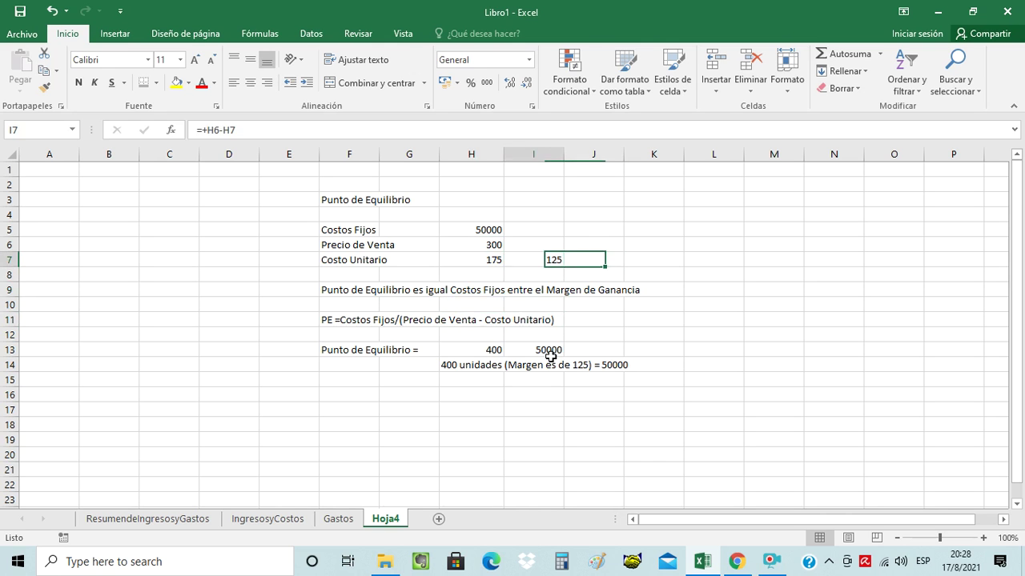
key(Left)
key(Up)
key(Up)
key(Down)
key(Down)
key(Right)
key(Down)
key(Down)
key(Down)
key(Down)
key(Down)
key(Down)
key(Left)
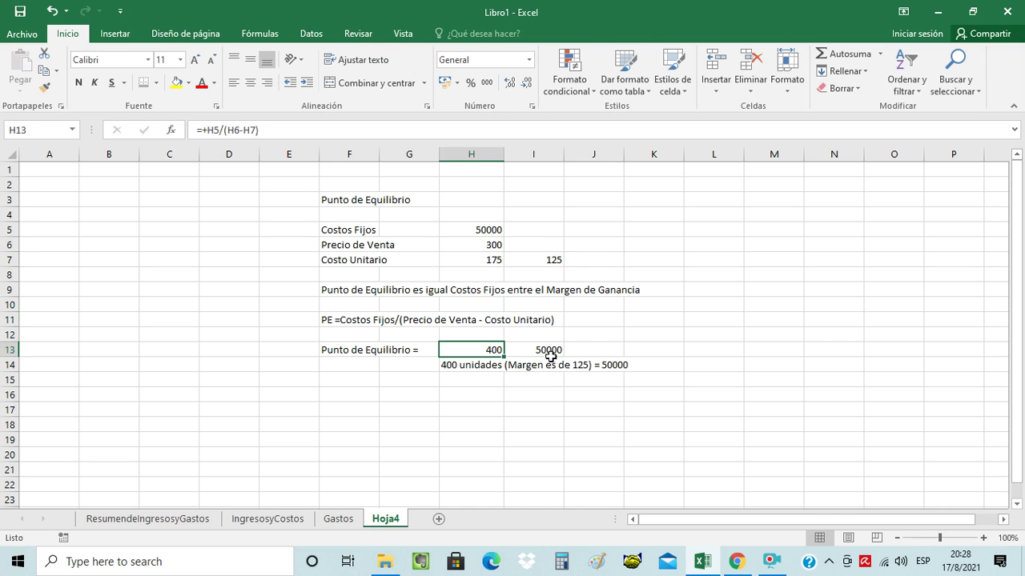
key(Down)
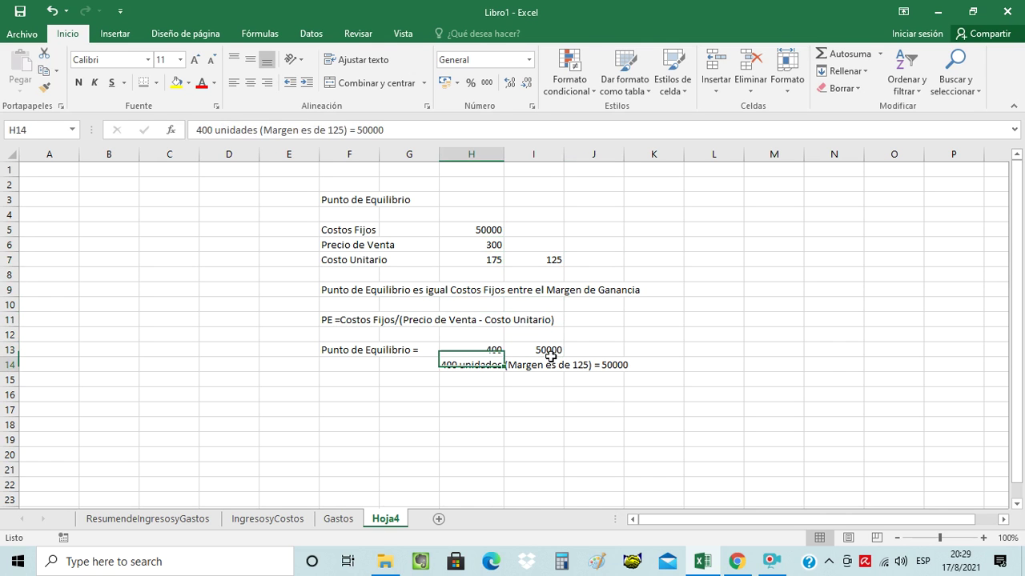
click(552, 360)
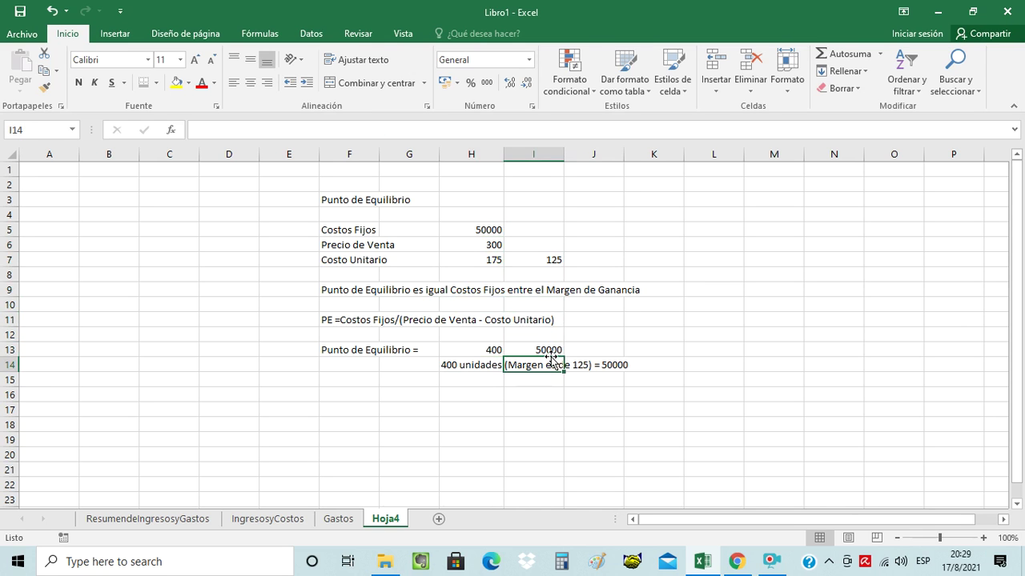
key(Right)
key(Right)
key(Left)
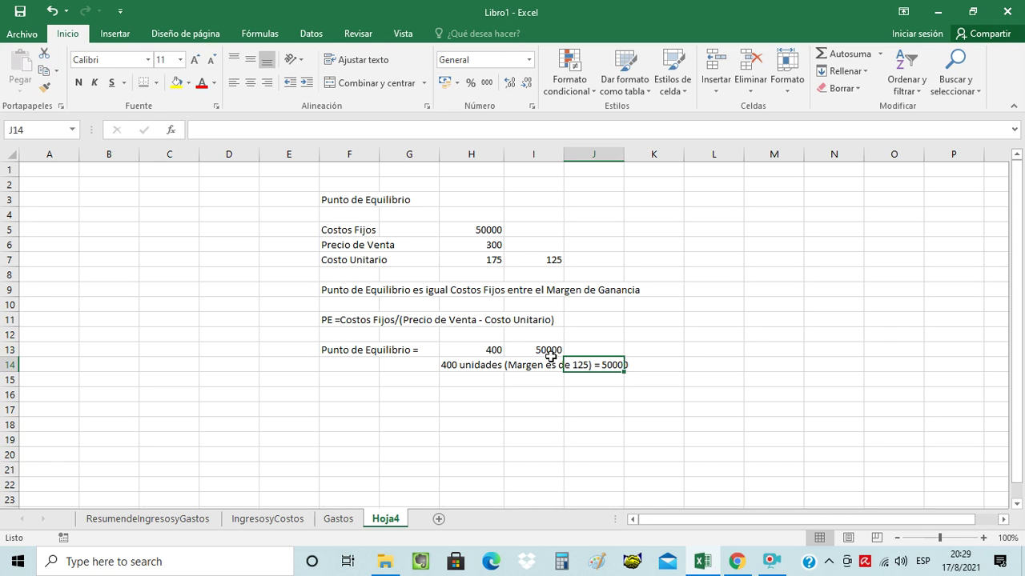
click(771, 561)
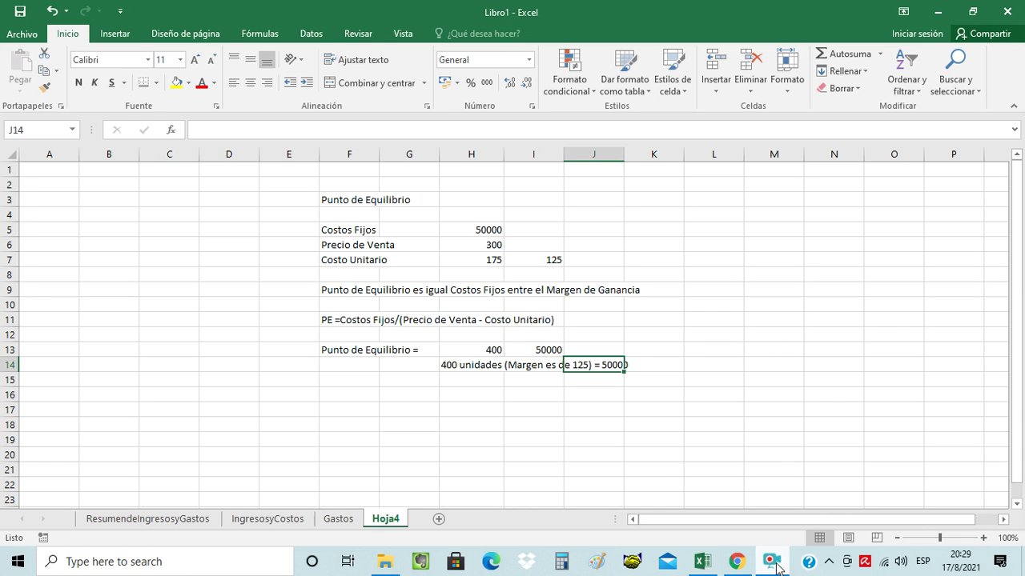